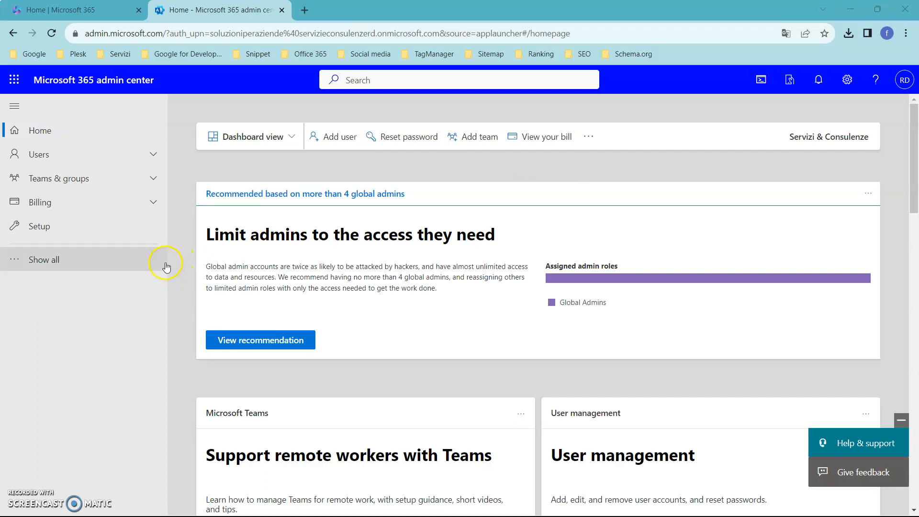
Go to the list of active users and start adding a new user template
left_click(152, 154)
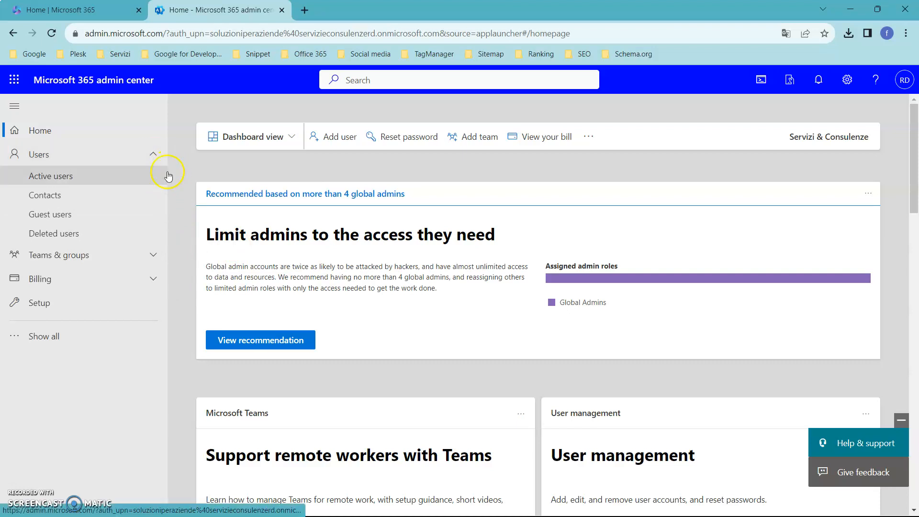
left_click(58, 176)
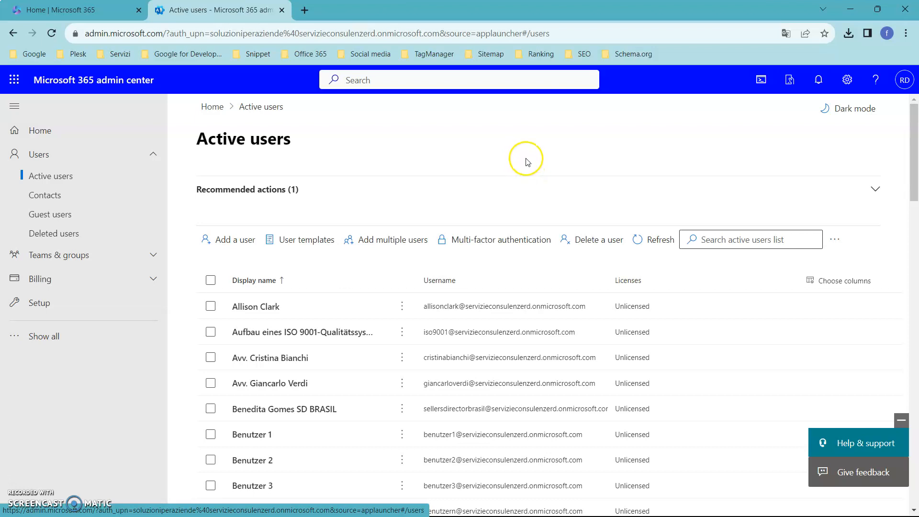
left_click(313, 241)
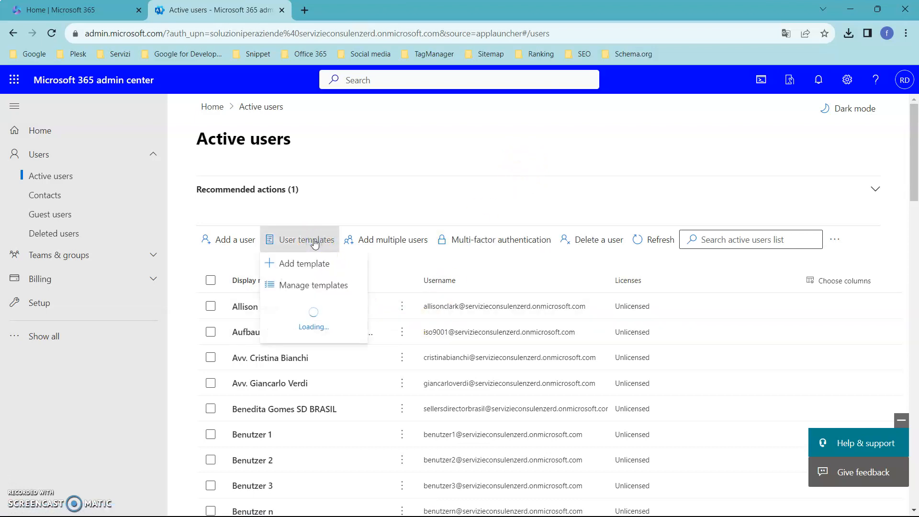
left_click(314, 264)
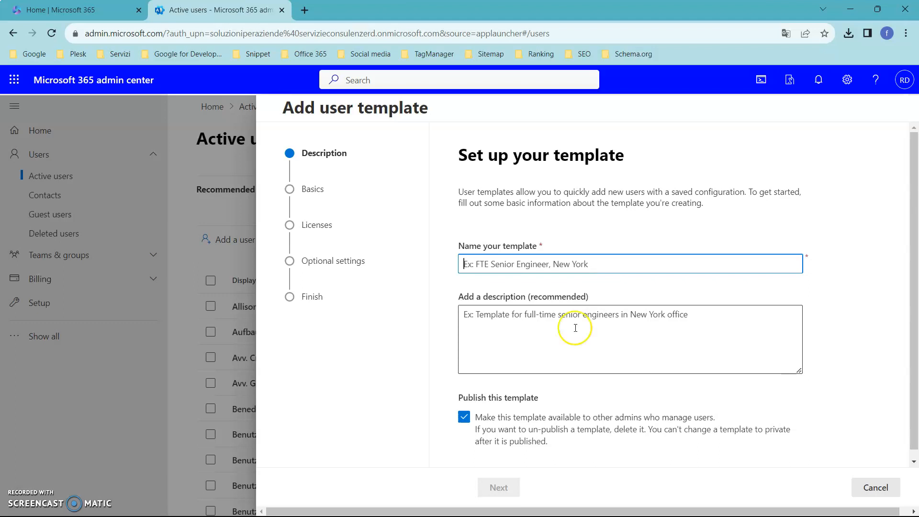
Name the template "Directors - Direttori - Directeurs - Direktoren - Directores - Diretores", copying the text from Office 365.txt in Notepad
left_click(592, 389)
left_click(704, 507)
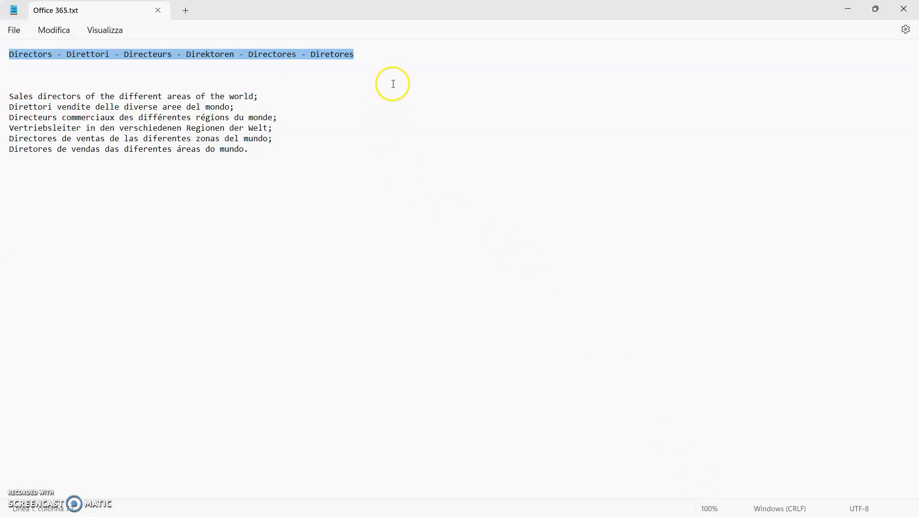
key("ctrl+c")
key("alt+Tab")
left_click(502, 263)
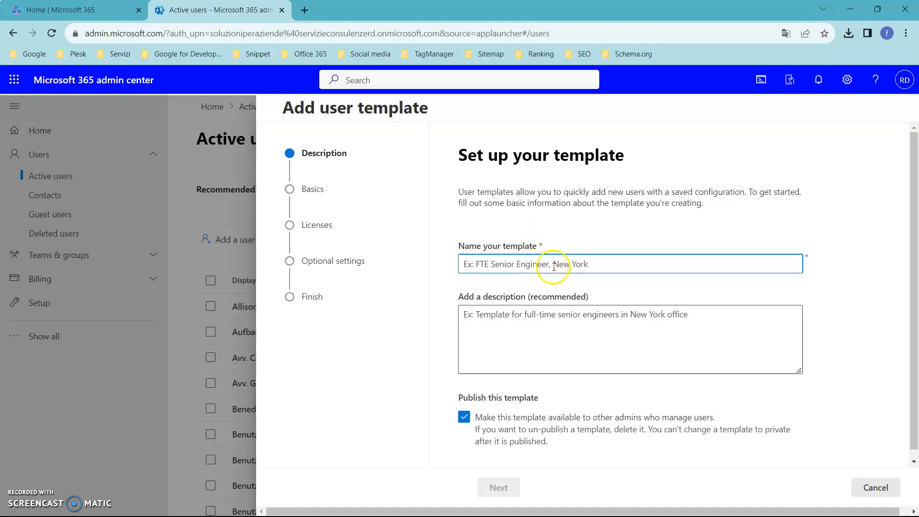
key("ctrl+v")
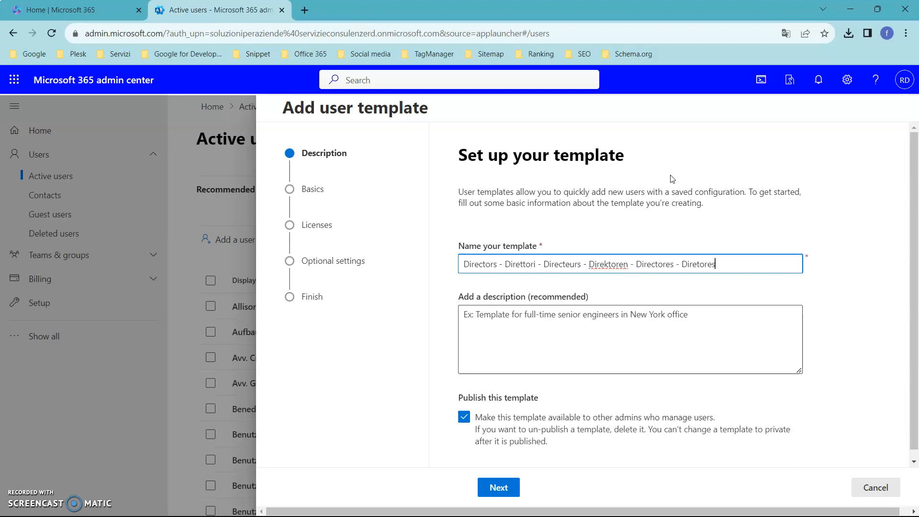
Fill the template description with the multilingual text from Office 365.txt in Notepad, starting "Sales directors of the different areas of the world;"
key("alt+Tab")
left_click_drag(250, 149, 9, 96)
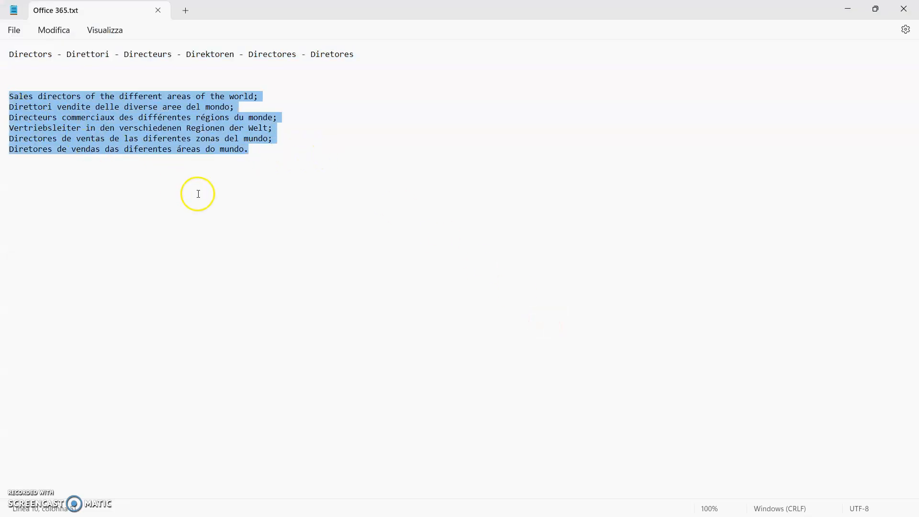
key("alt+Tab")
left_click(518, 316)
key("ctrl+v")
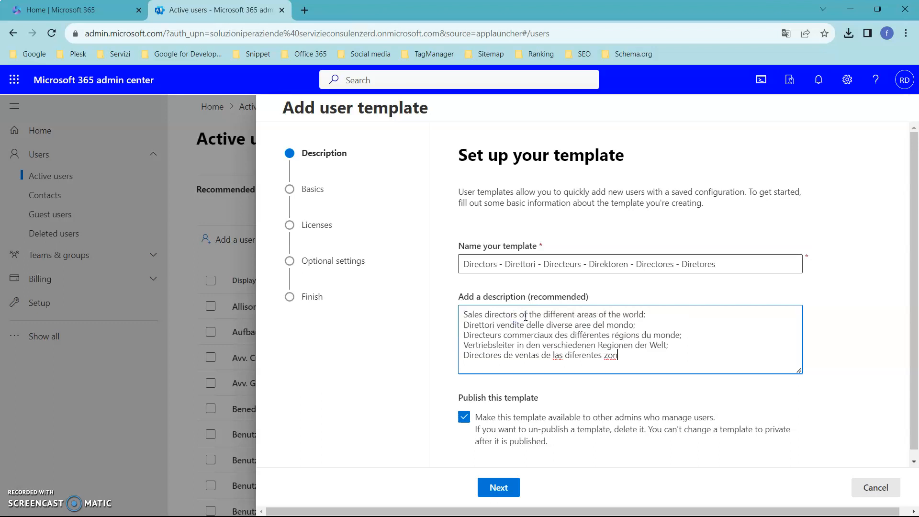
Try to replace the template description with the complete six-line text from Office 365.txt in Notepad
key("alt+Tab")
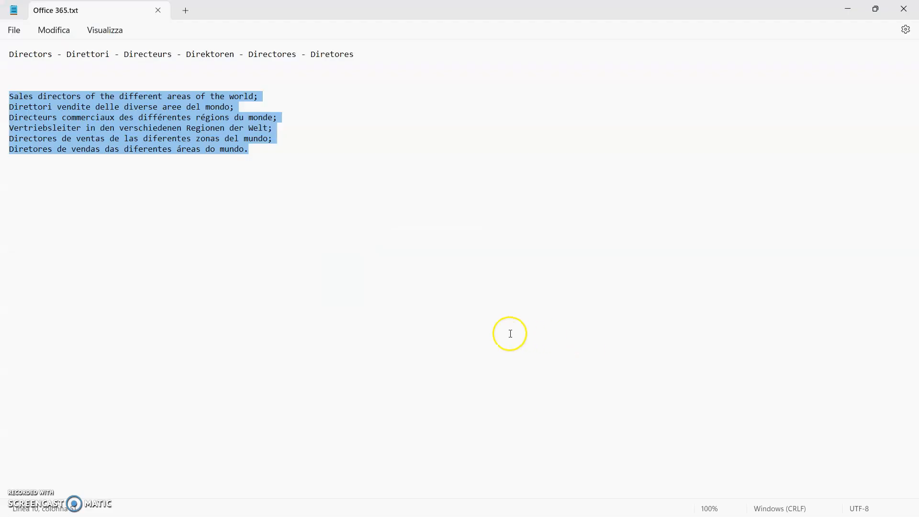
left_click(253, 152)
left_click_drag(253, 152, 5, 91)
key("alt+Tab")
left_click_drag(635, 358, 451, 309)
key("ctrl+v")
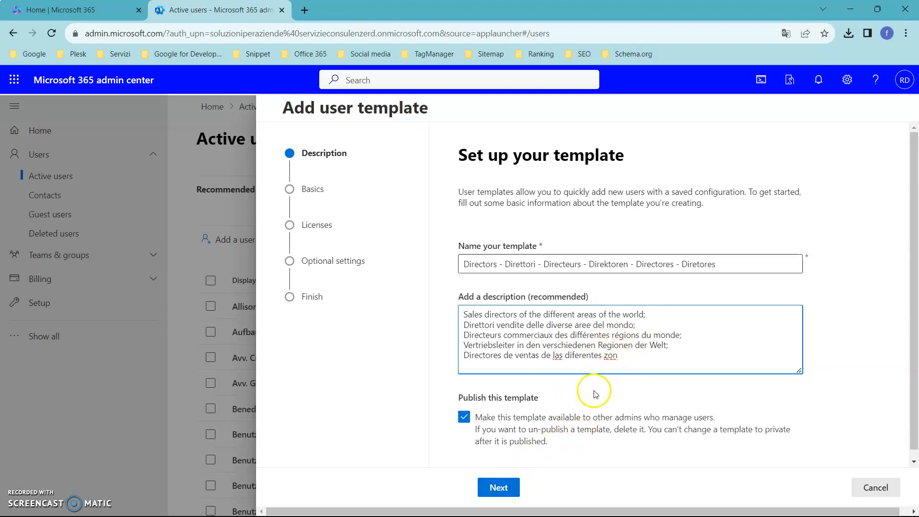
Continue to the basics, keep the domain servizieconsulenzerd.onmicrosoft.com and the auto-generated password, and proceed to the licenses
left_click(498, 488)
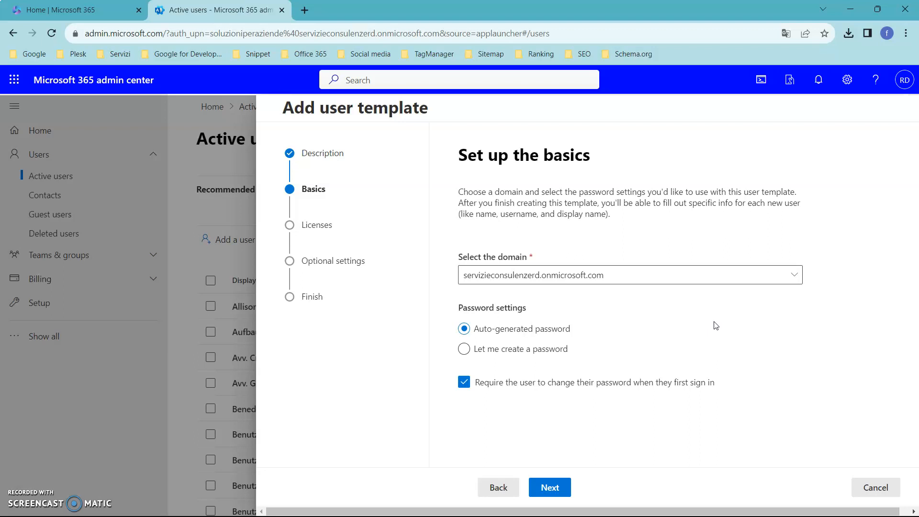
left_click(778, 272)
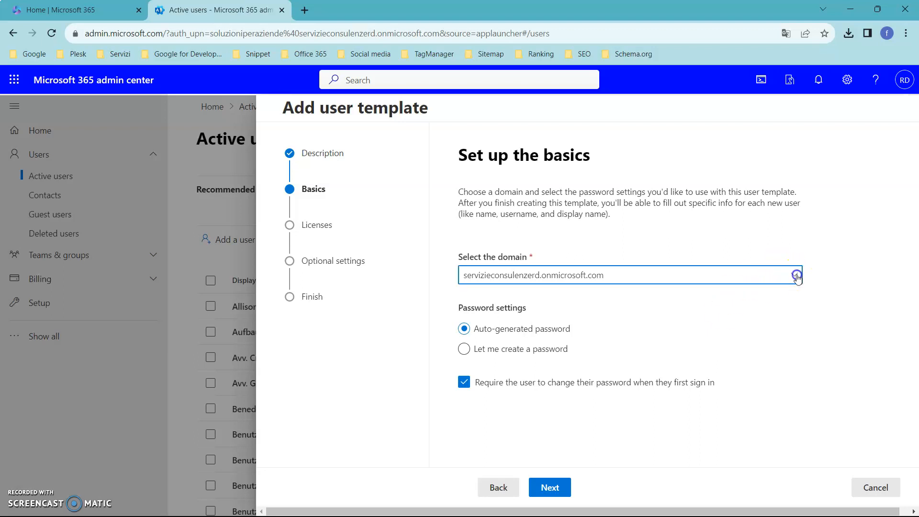
left_click(828, 248)
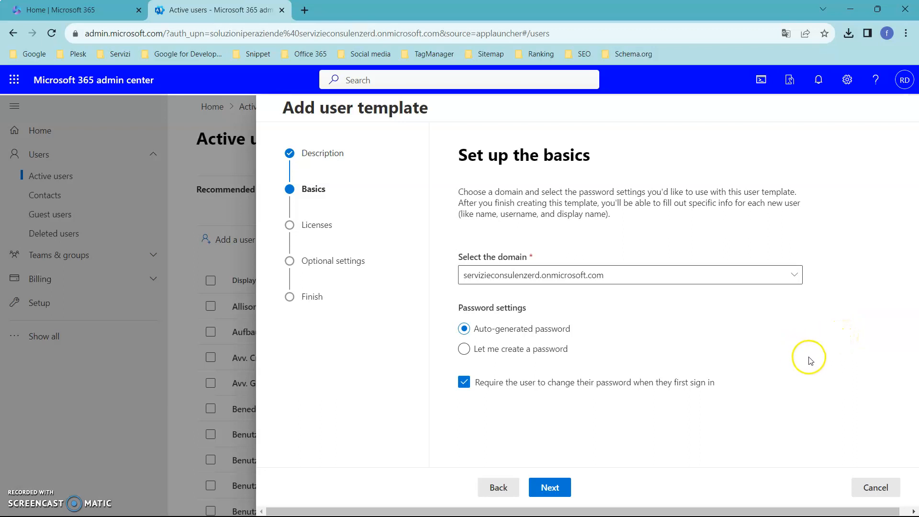
left_click(590, 336)
left_click(539, 489)
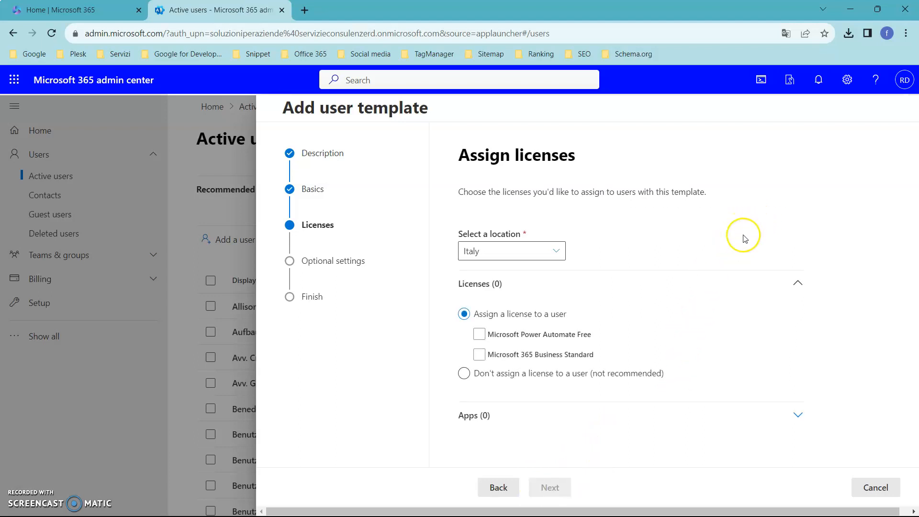
Keep Italy as the location, choose not to assign a license to users of this template, and continue to the optional settings
left_click(557, 252)
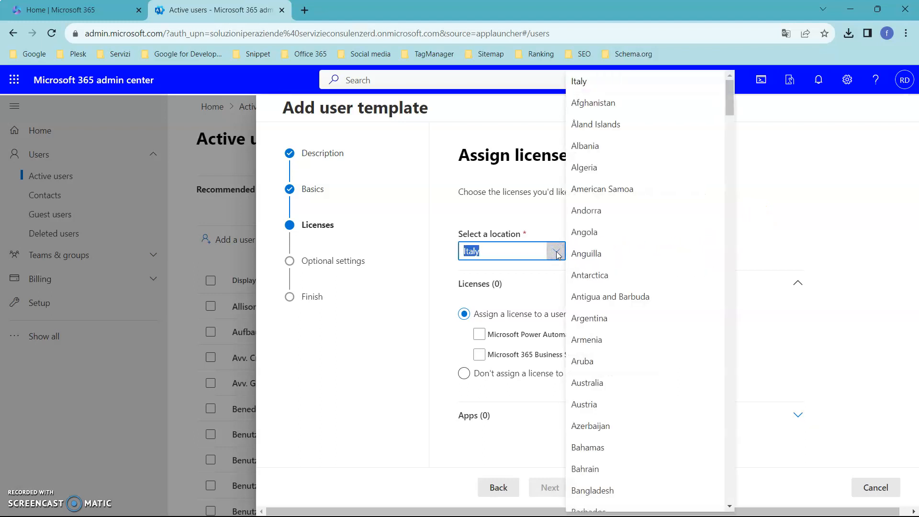
left_click(863, 217)
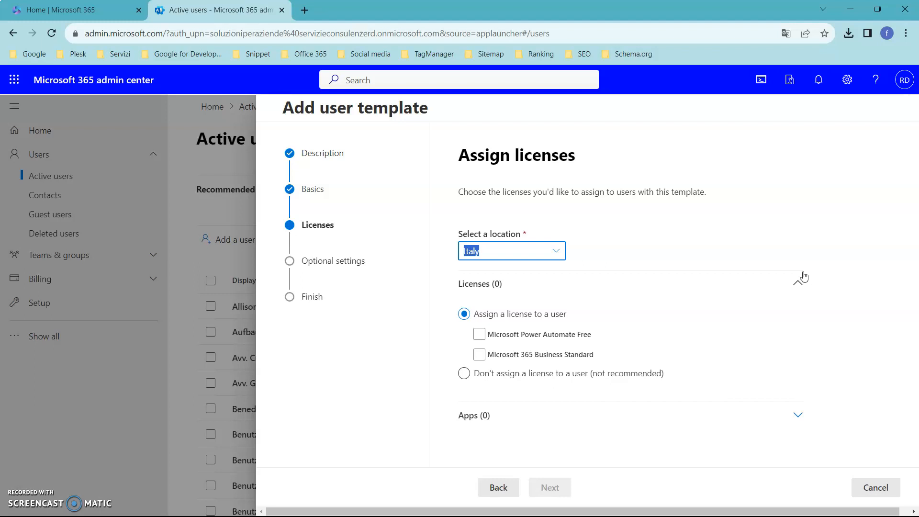
left_click(785, 236)
left_click(746, 283)
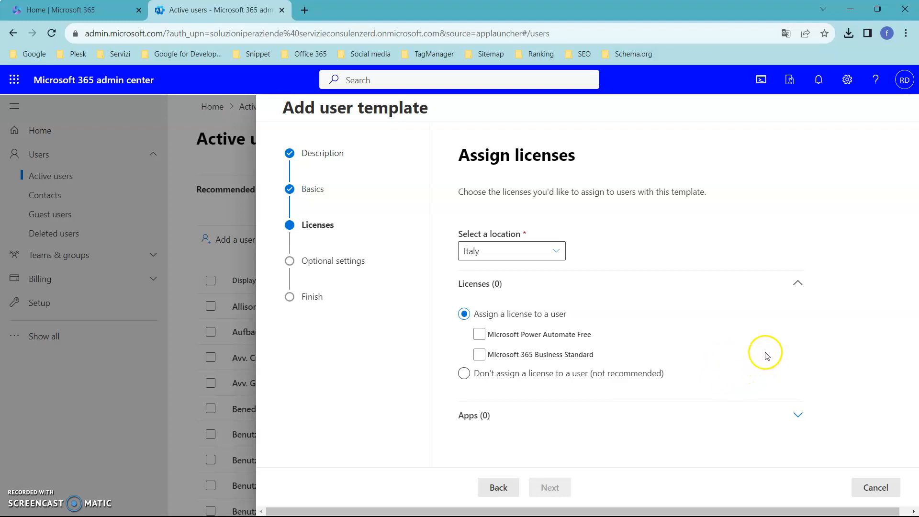
left_click(481, 356)
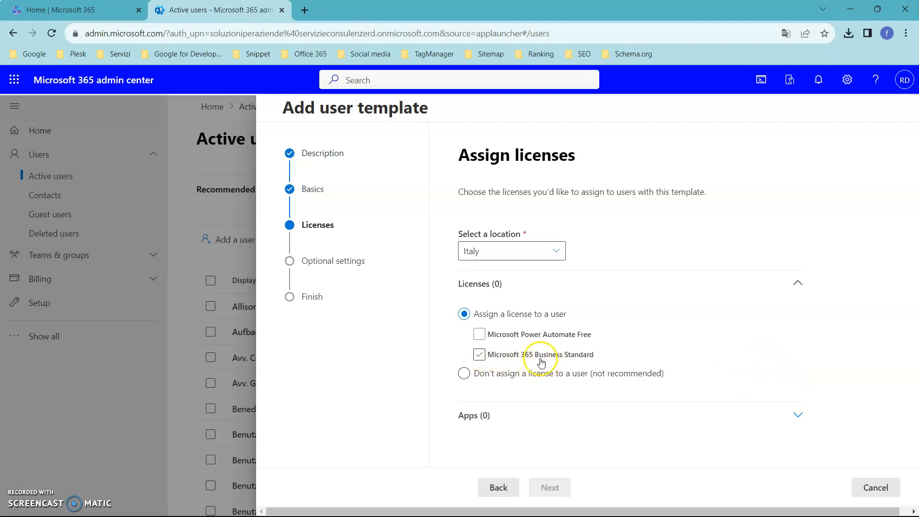
left_click(539, 357)
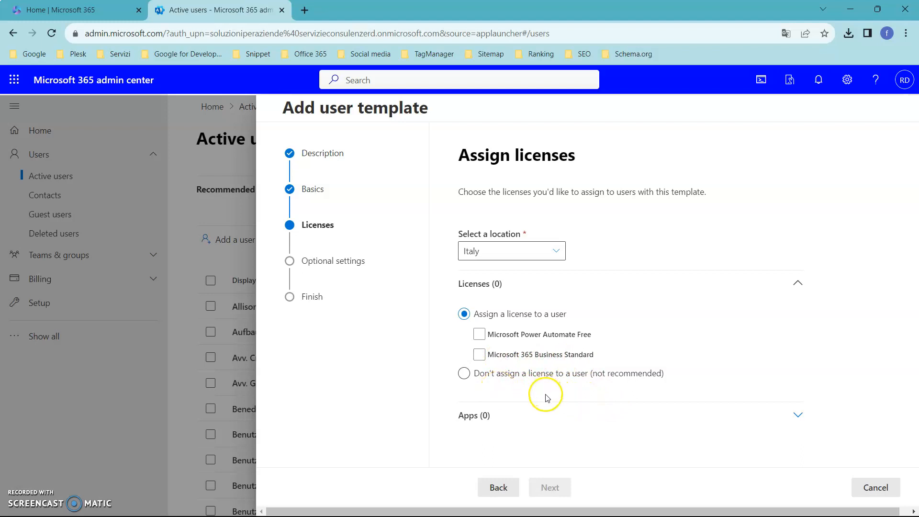
left_click(467, 375)
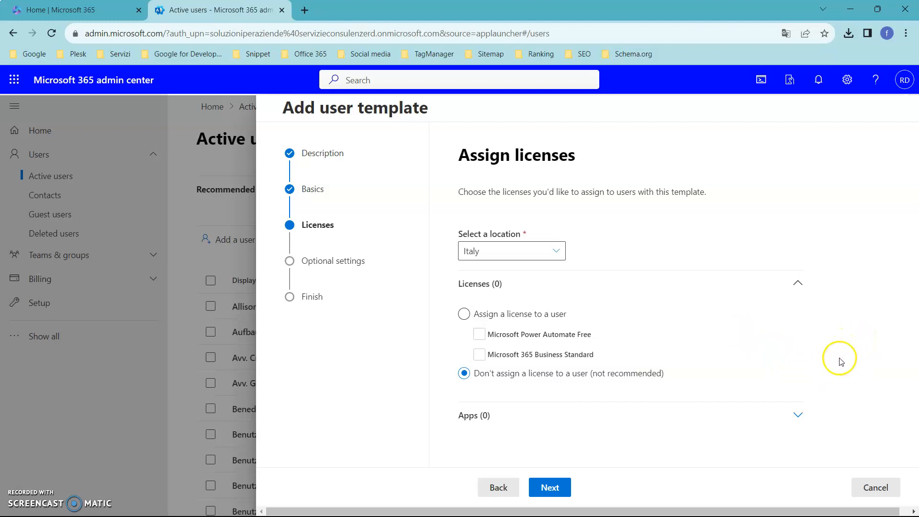
left_click(565, 488)
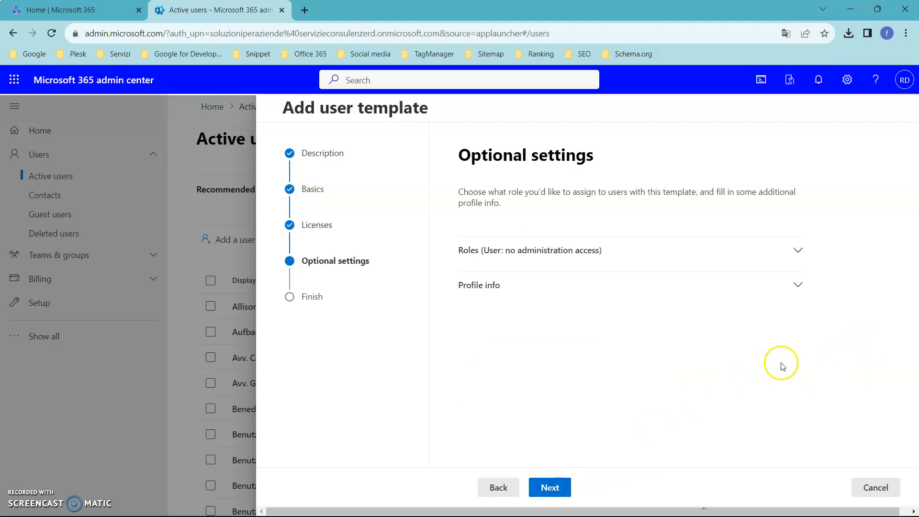
Expand the role settings and give users of this template admin center access
left_click(797, 250)
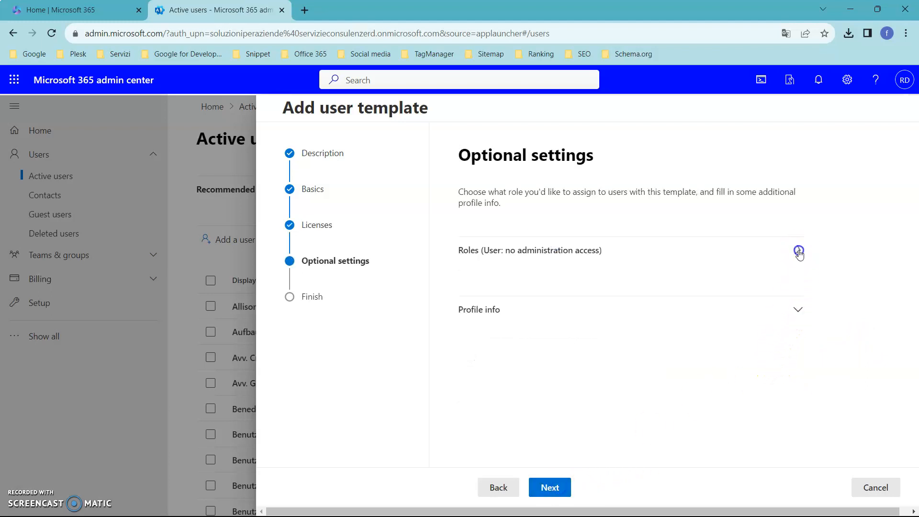
scroll(795, 303, "down", 3)
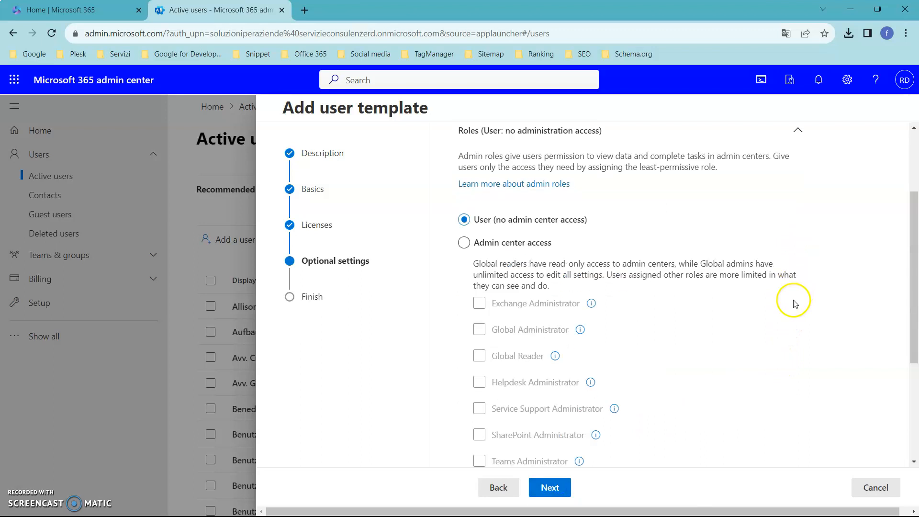
scroll(795, 303, "up", 3)
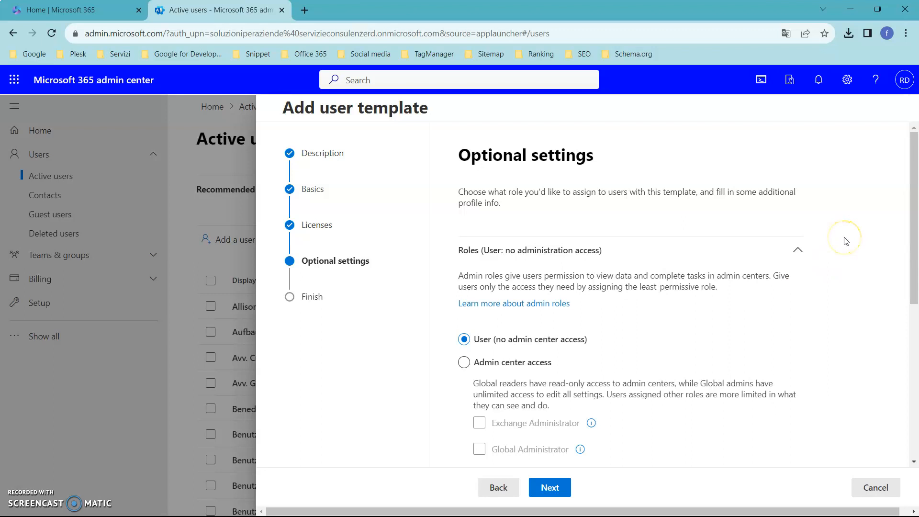
scroll(827, 270, "down", 1)
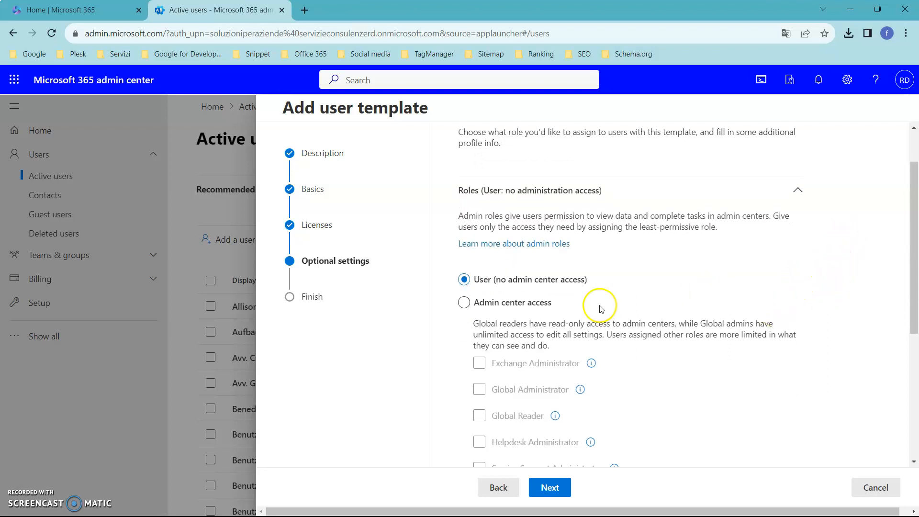
scroll(632, 305, "up", 1)
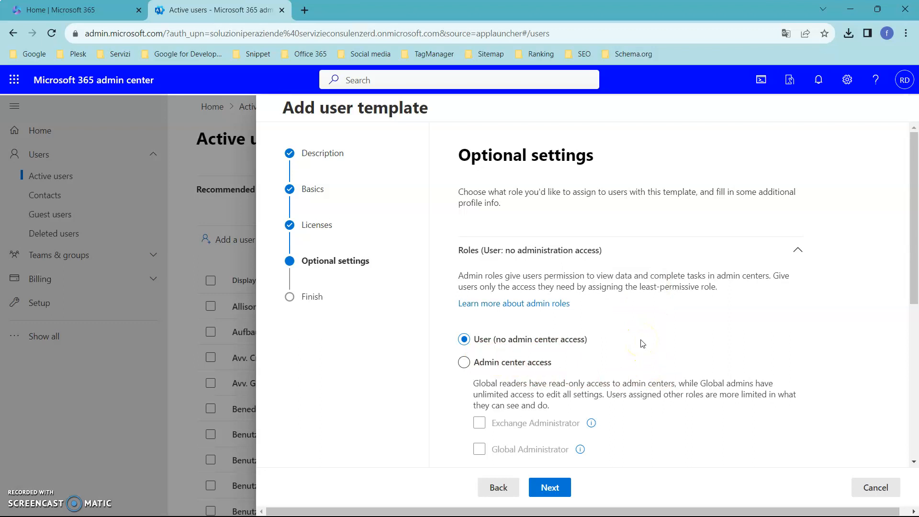
scroll(642, 344, "down", 2)
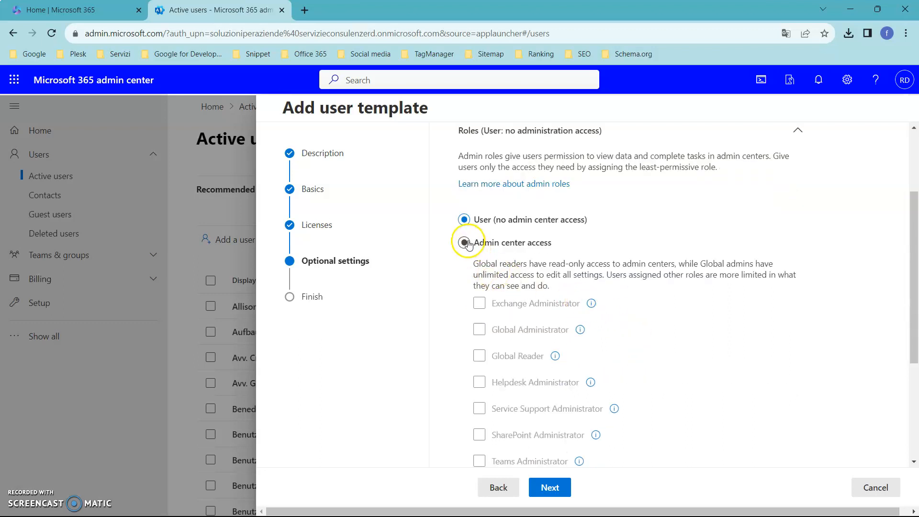
left_click(464, 242)
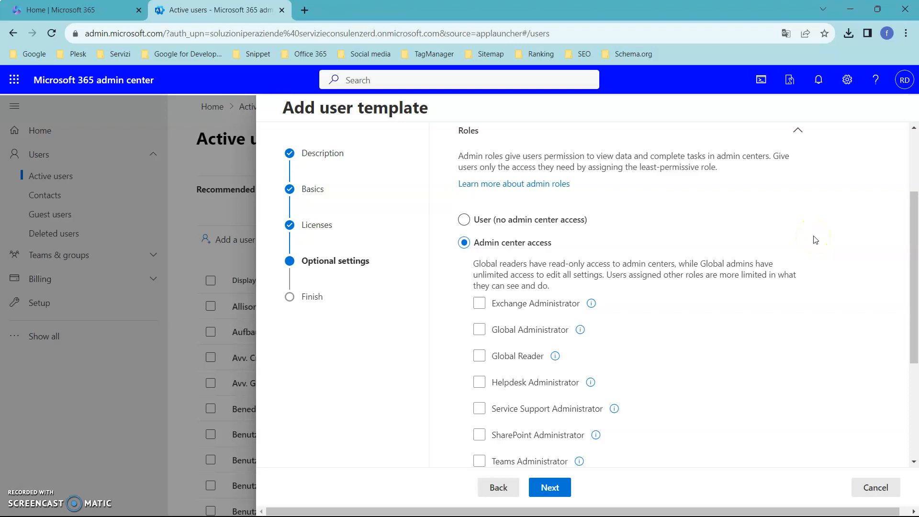
Try the Global Administrator role for the template and replace it with Teams Administrator
left_click(479, 330)
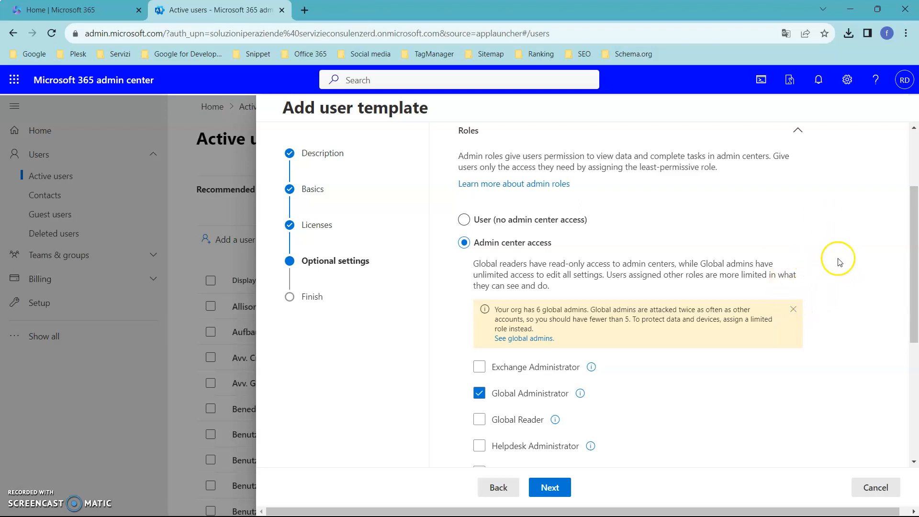
scroll(840, 263, "down", 2)
scroll(833, 275, "up", 2)
scroll(665, 389, "down", 4)
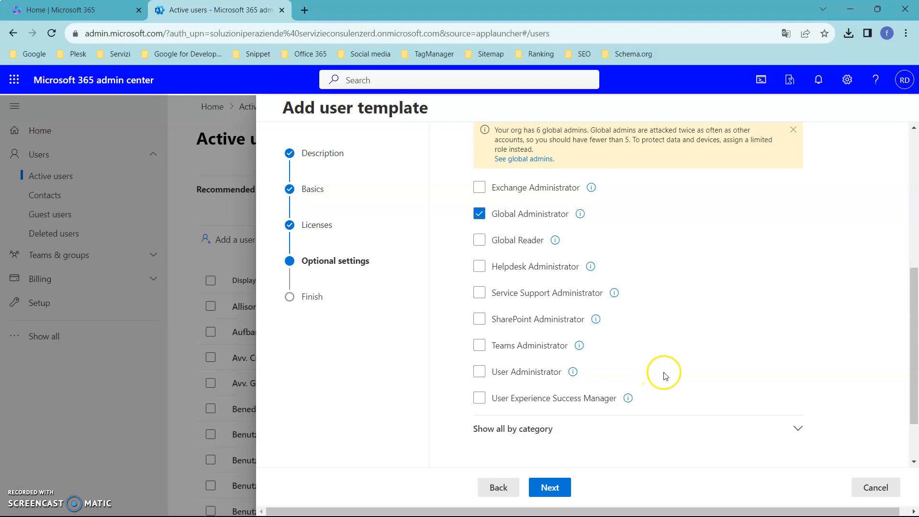
left_click(481, 345)
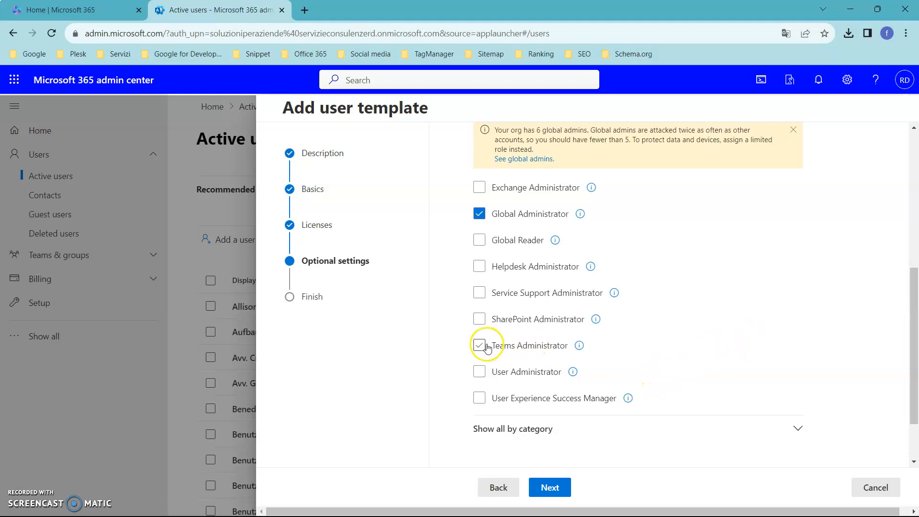
left_click(480, 215)
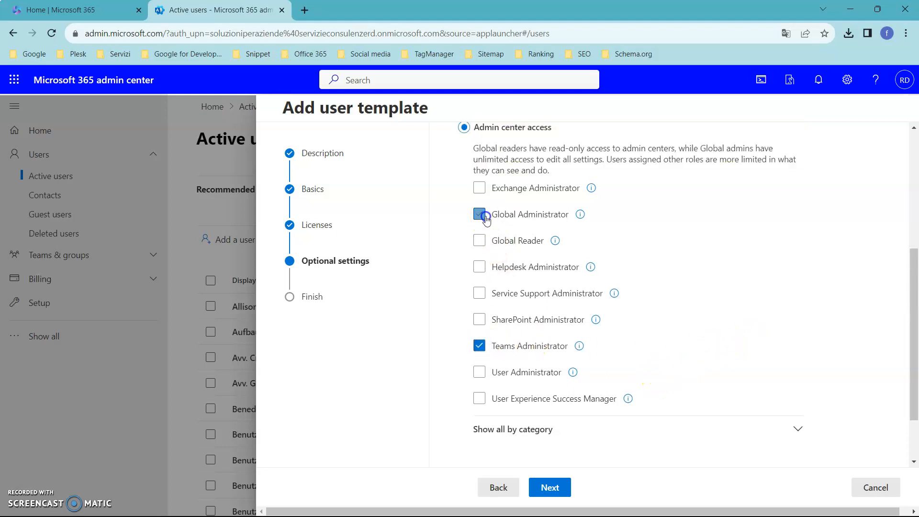
scroll(641, 287, "up", 2)
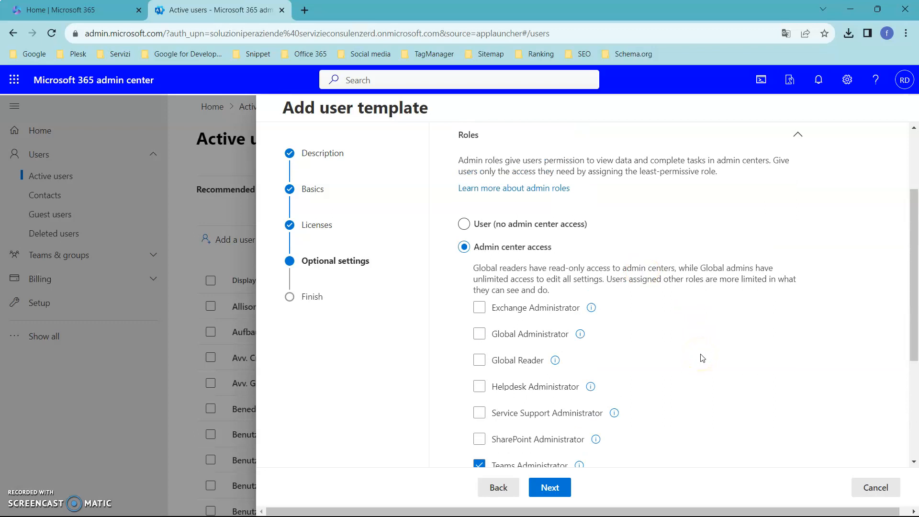
scroll(702, 358, "down", 1)
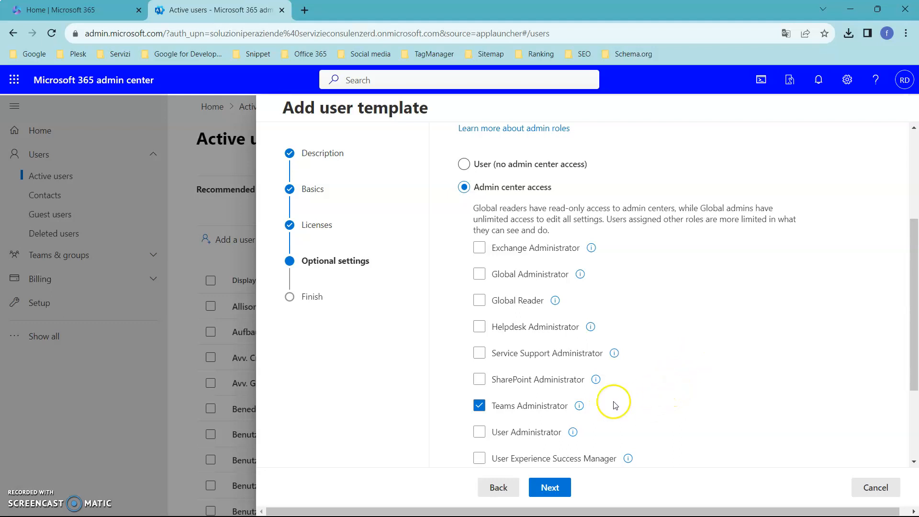
Add the SharePoint Administrator role to the template, review all its settings and finish adding it
left_click(483, 379)
left_click(550, 488)
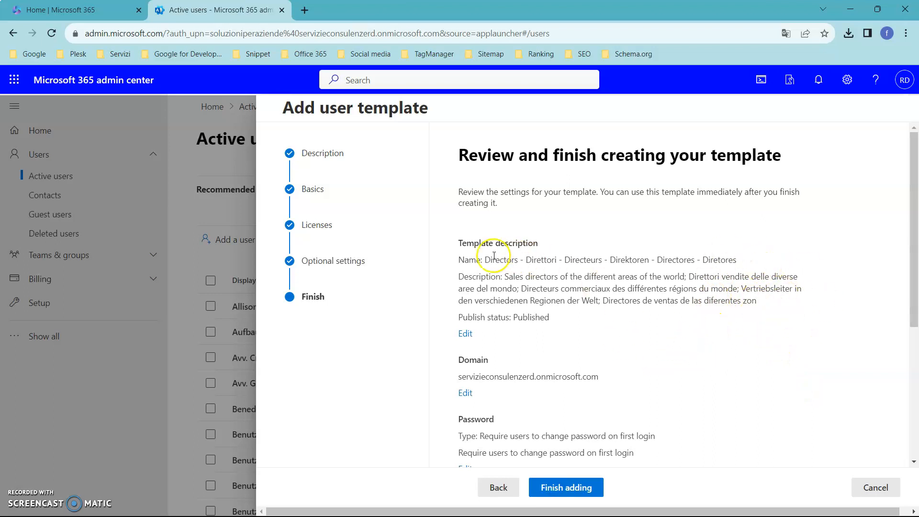
scroll(585, 292, "down", 3)
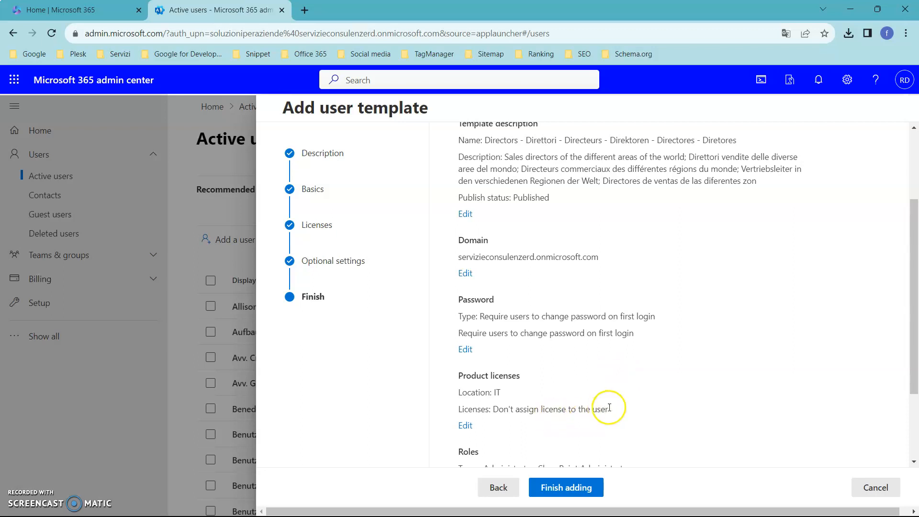
scroll(626, 408, "down", 2)
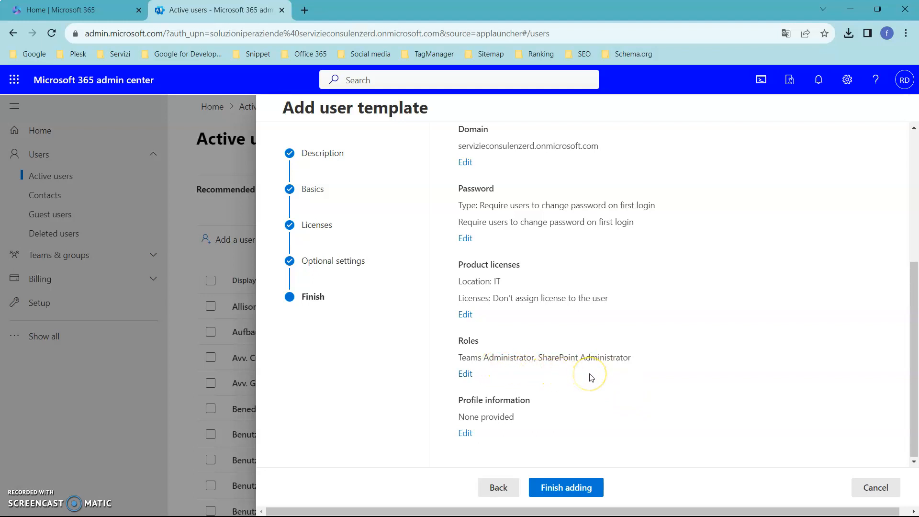
scroll(675, 328, "up", 4)
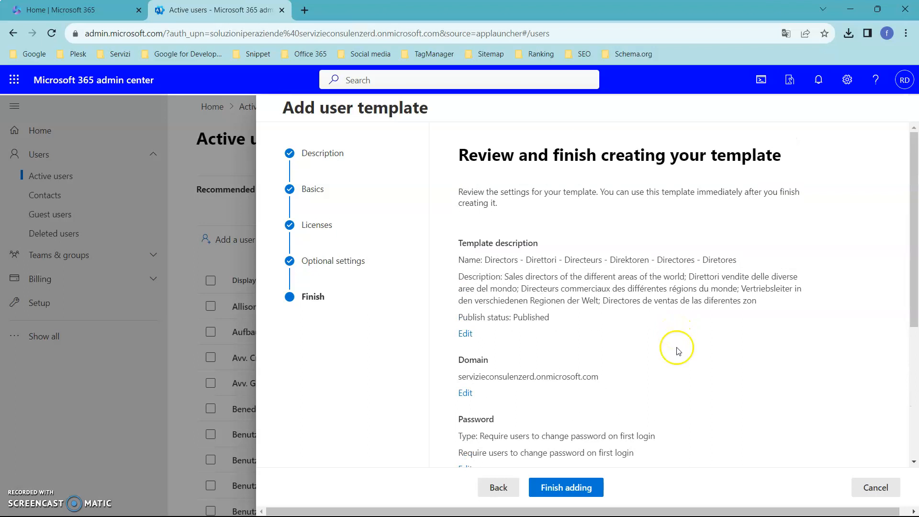
left_click(578, 486)
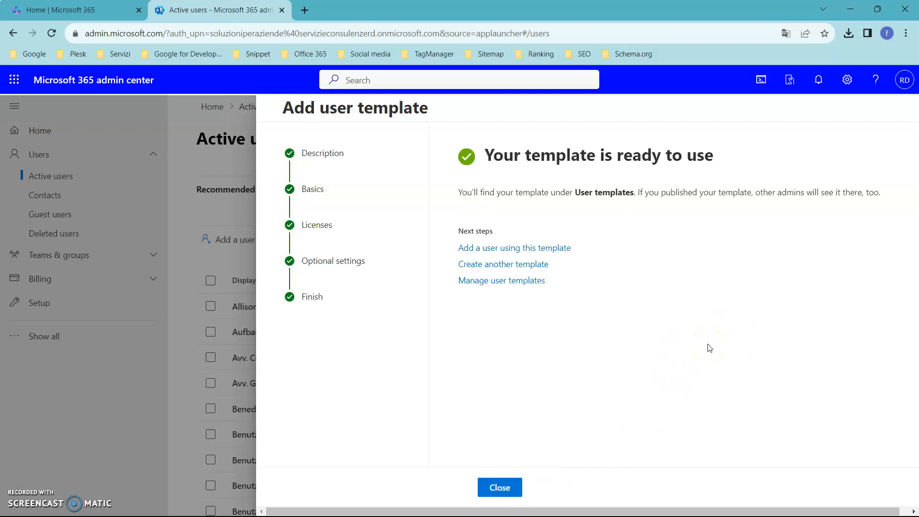
Open the form for adding a user from the user template Directors - Direttori - Directeurs - Direktoren - Directores - Diretores
left_click(564, 249)
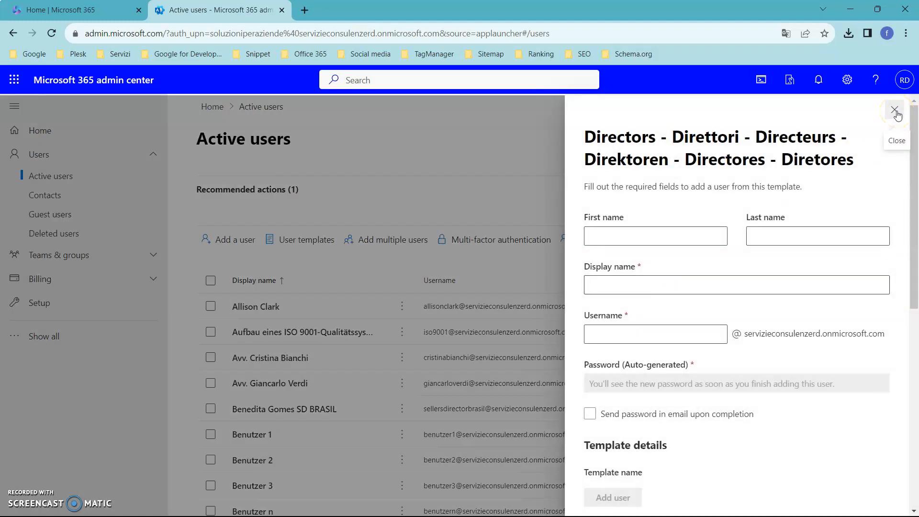
left_click(896, 113)
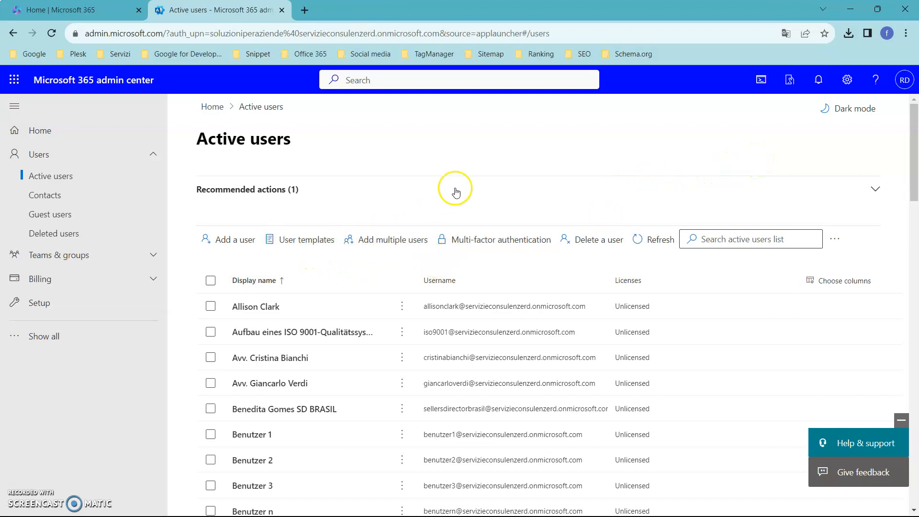
left_click(320, 244)
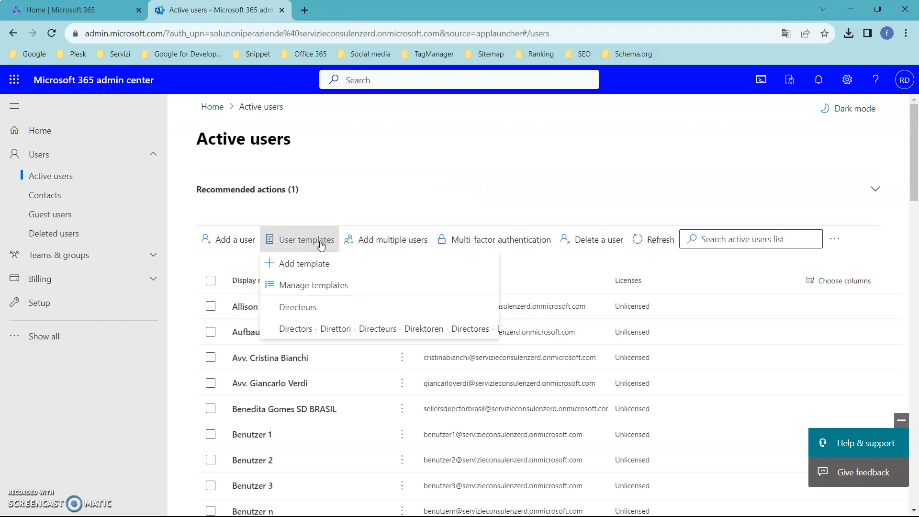
left_click(372, 323)
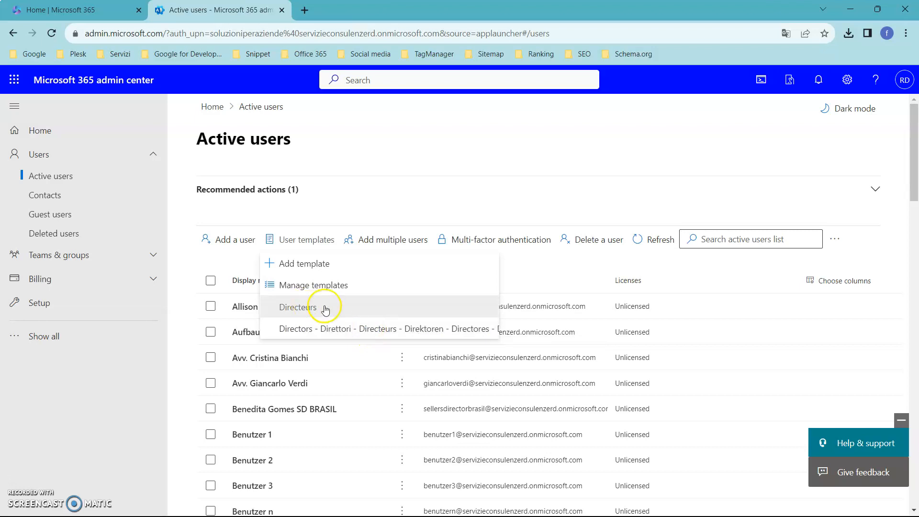
left_click(341, 328)
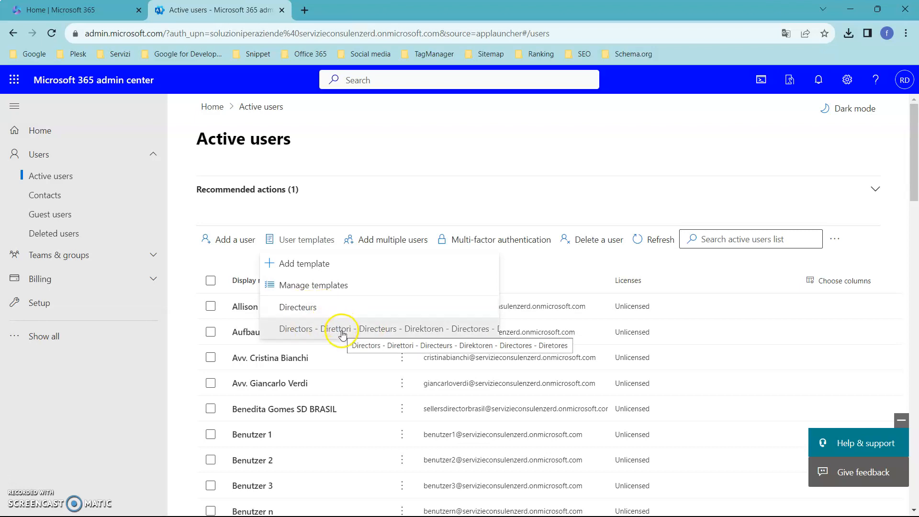
left_click(341, 330)
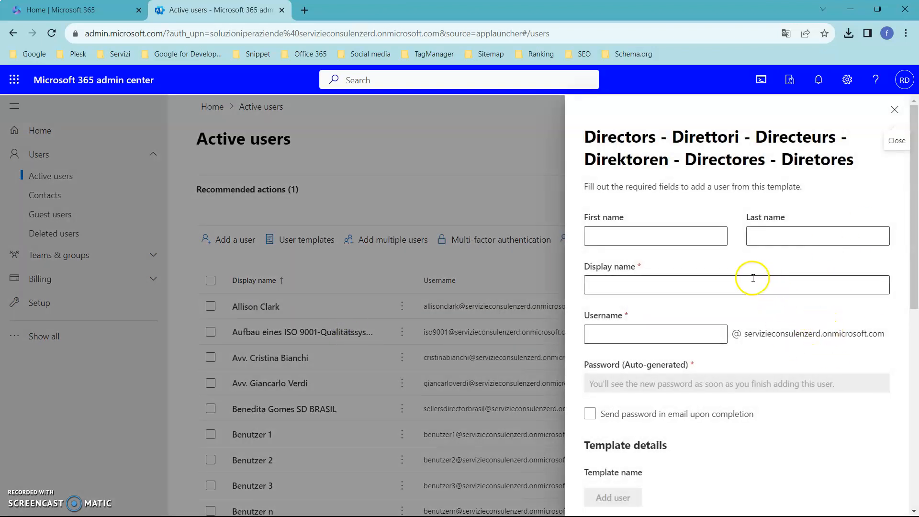
Enter the new user's first name
left_click(690, 236)
Enter the new user's last name in place of the autofilled suggestion and correct its spelling
left_click(797, 236)
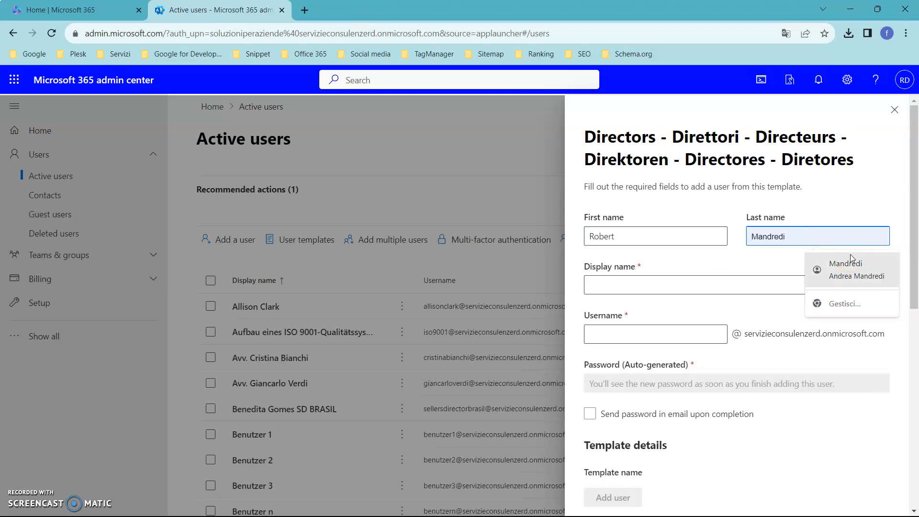
left_click(790, 235)
left_click(789, 235)
left_click(789, 235)
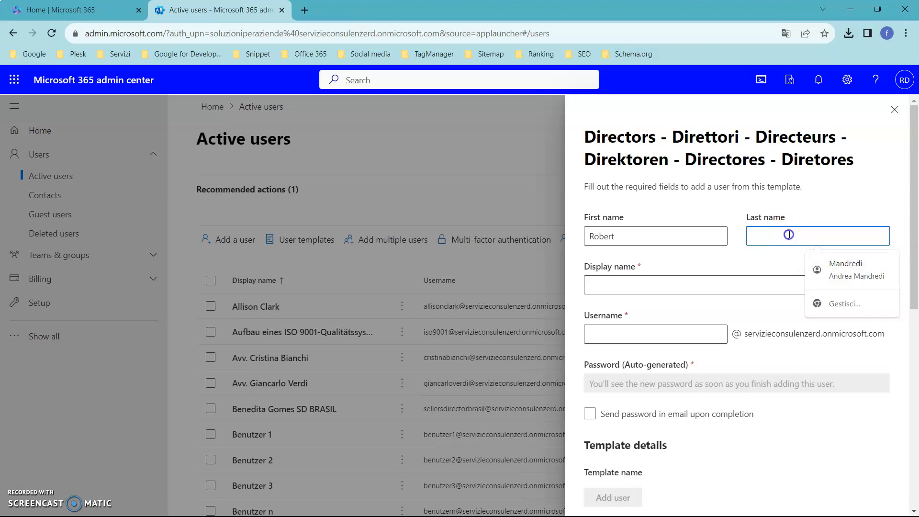
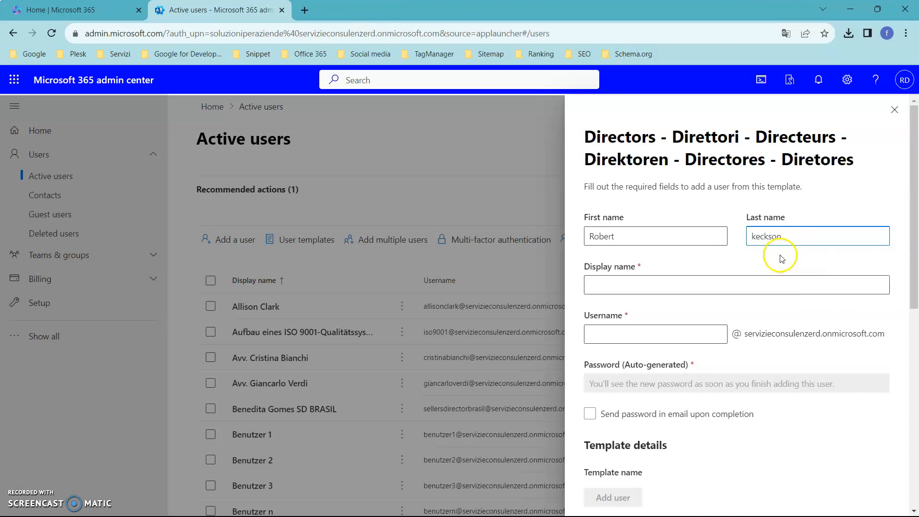
key("Home")
key("Delete")
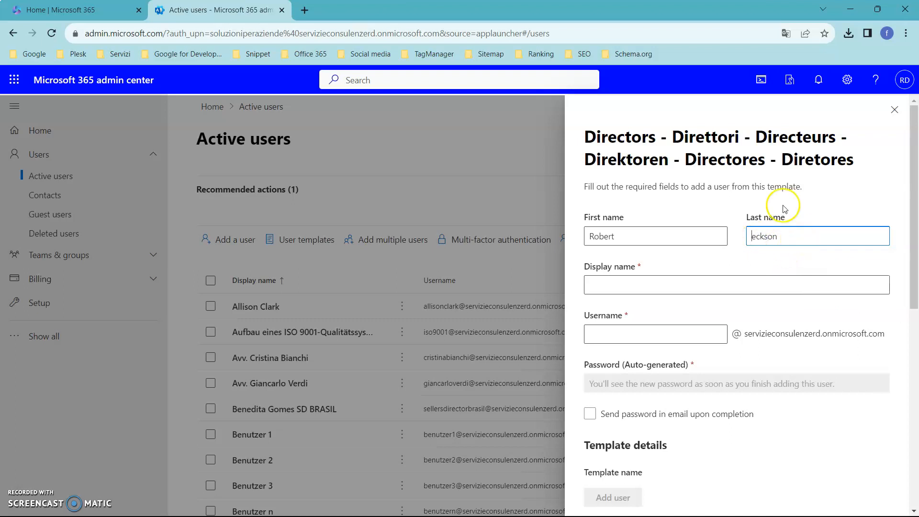
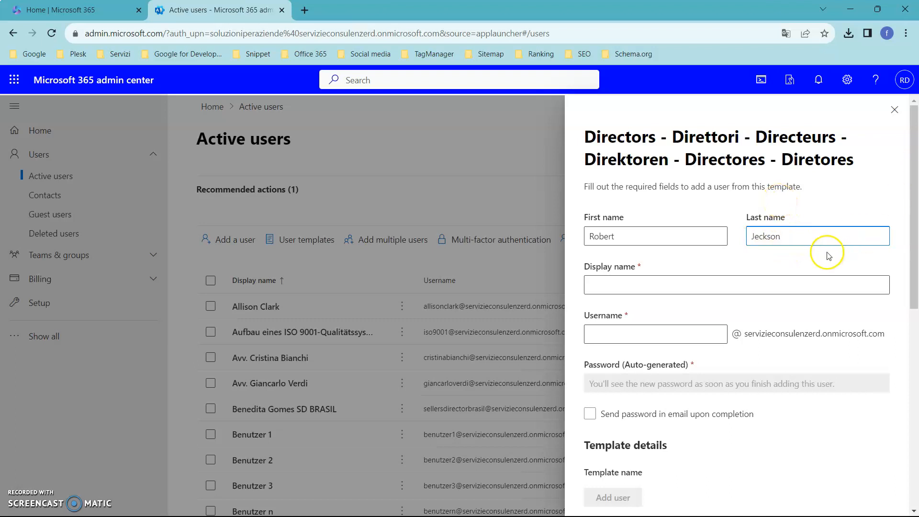
left_click_drag(762, 238, 756, 234)
key("BackSpace")
type("a")
Let the display name fill in from the first and last name, and copy it into the username
left_click(688, 285)
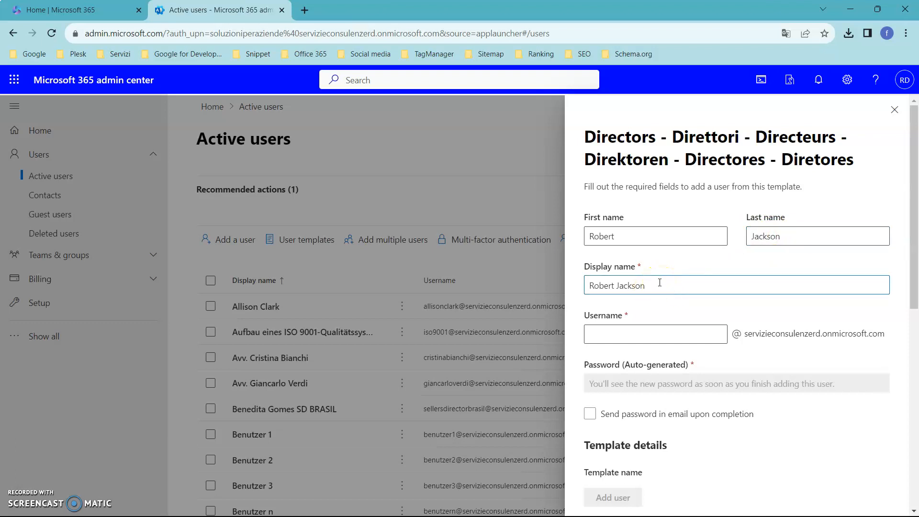
left_click(687, 298)
left_click_drag(670, 286, 581, 287)
key("ctrl+c")
left_click(655, 331)
key("ctrl+v")
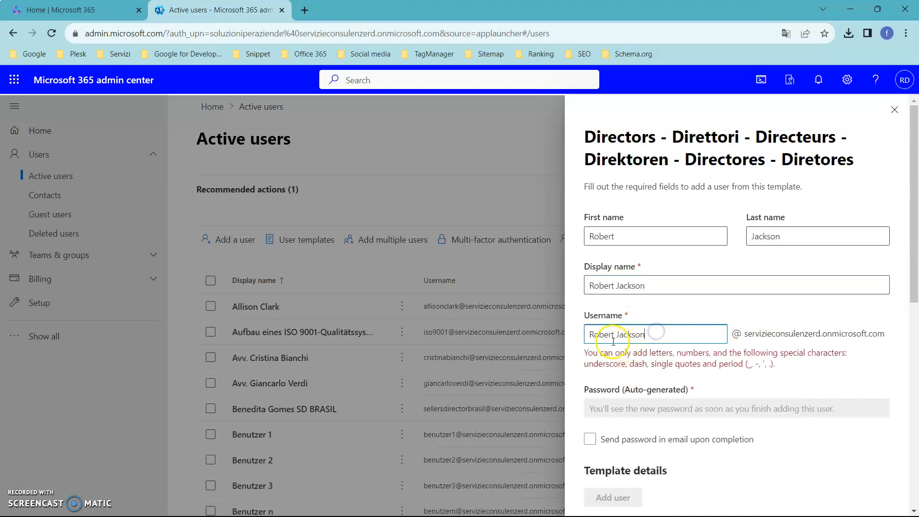
Rewrite the username as the user's first and last name in lowercase without a space
left_click(595, 334)
key("BackSpace")
type("r")
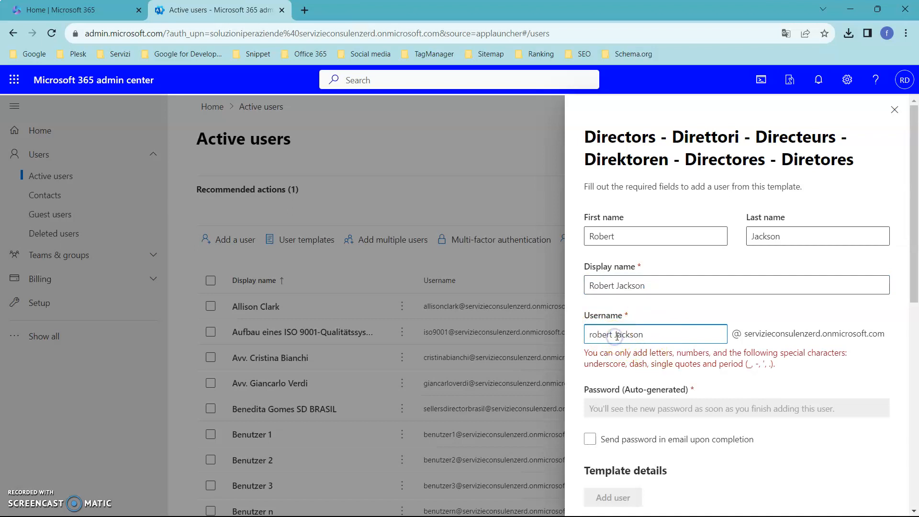
key("BackSpace")
left_click(658, 350)
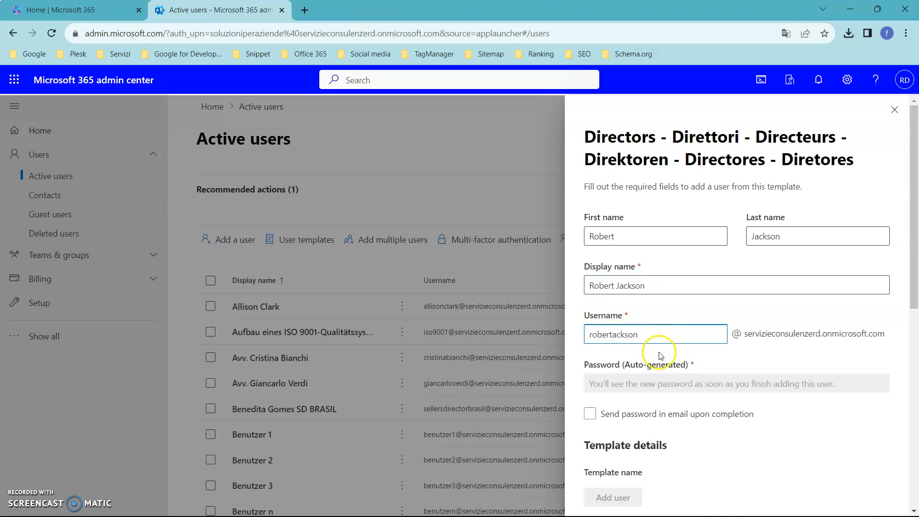
left_click(613, 335)
type("j")
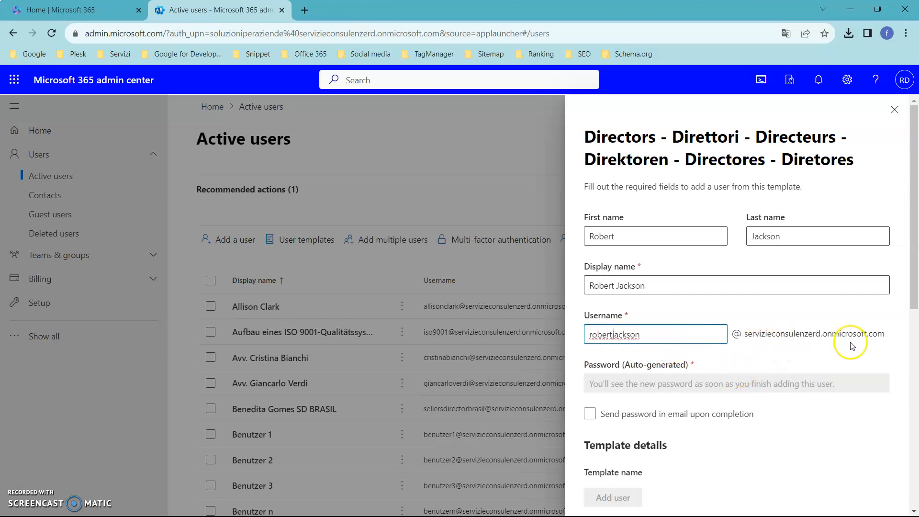
Append "GD USA" to the display name and add the user from the template
left_click(716, 284)
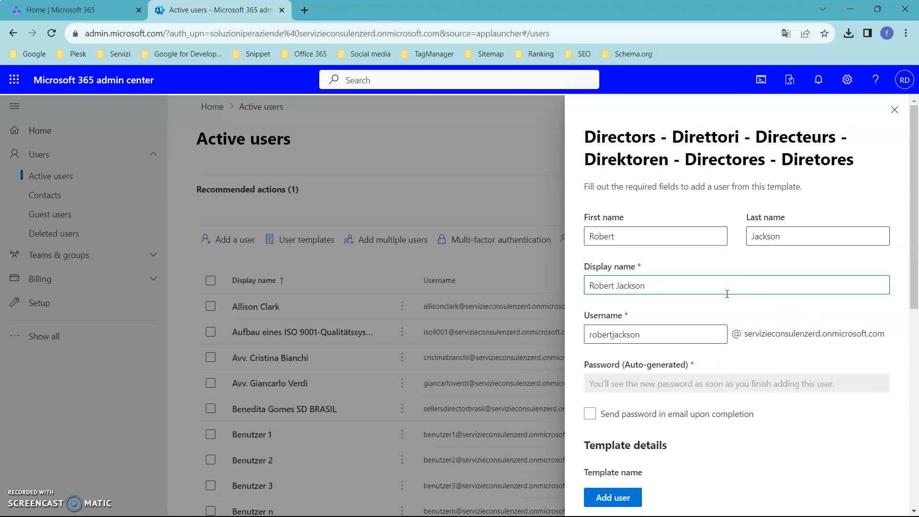
type("GD USA")
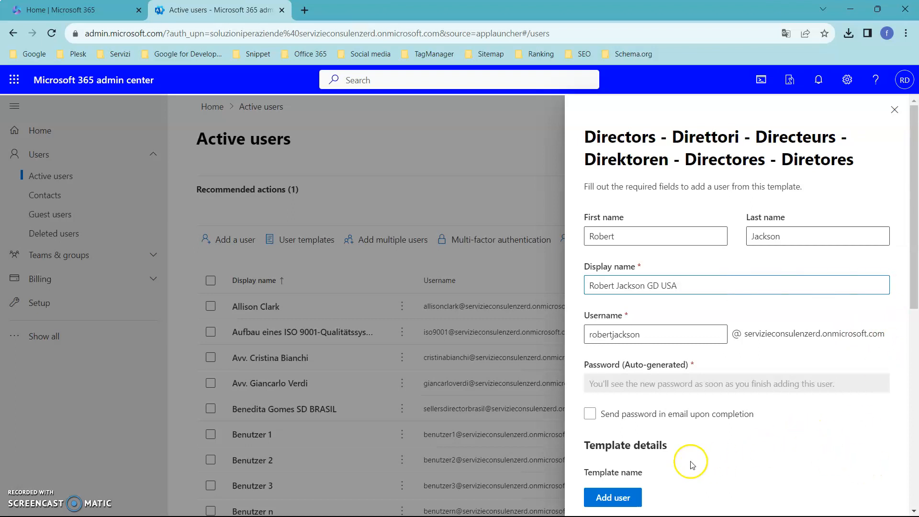
left_click(626, 498)
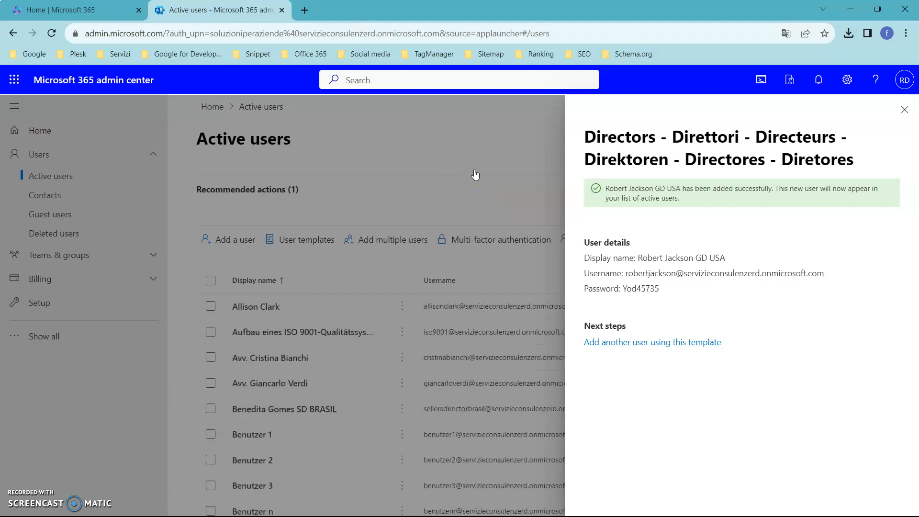
Close the confirmation and open the details of the newly added GD USA user from the active users list
left_click(904, 110)
scroll(441, 211, "down", 10)
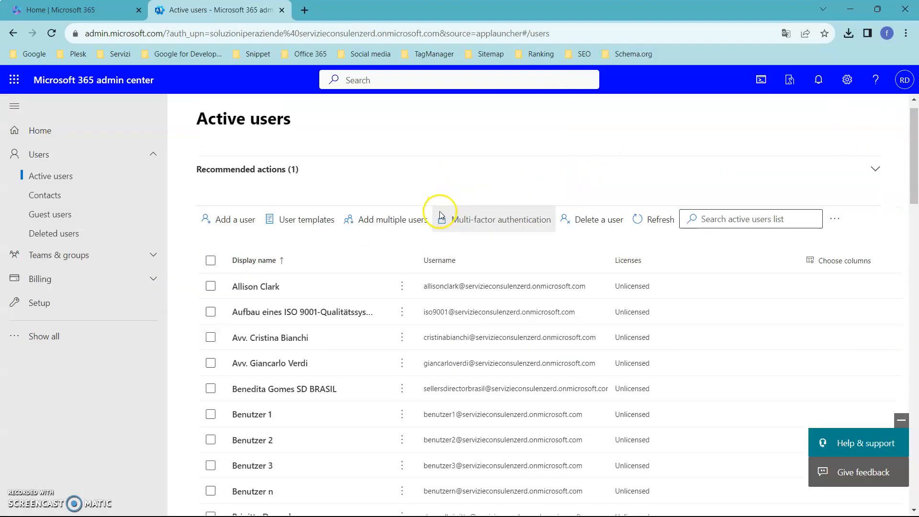
scroll(467, 329, "down", 3)
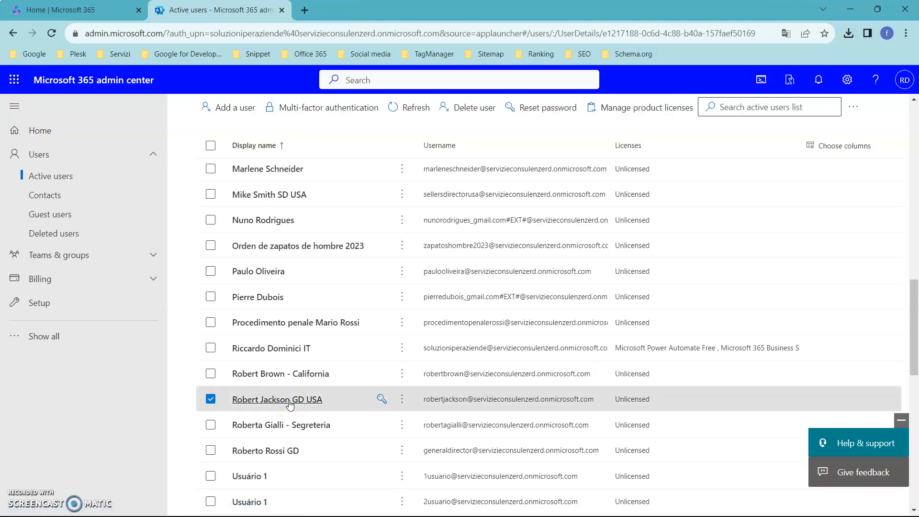
left_click(404, 400)
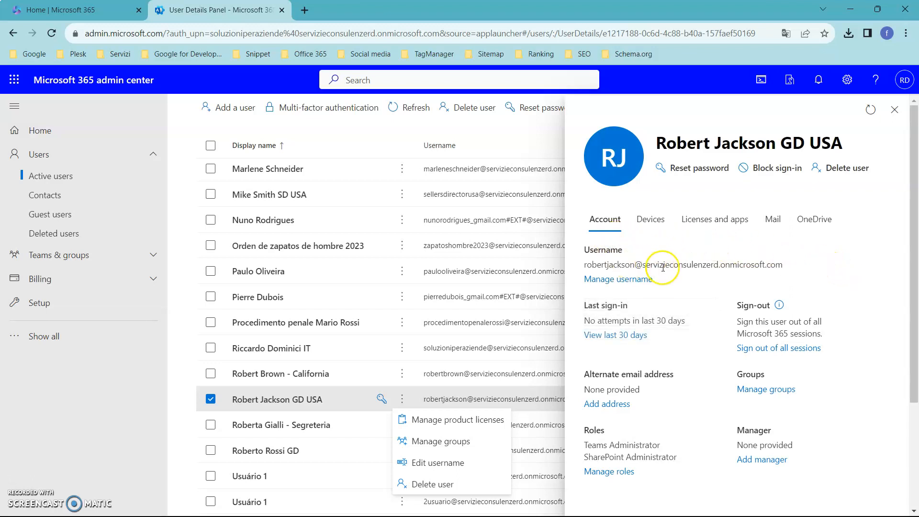
Examine the new user's licenses and apps, mail and account details, and close the details
left_click(714, 224)
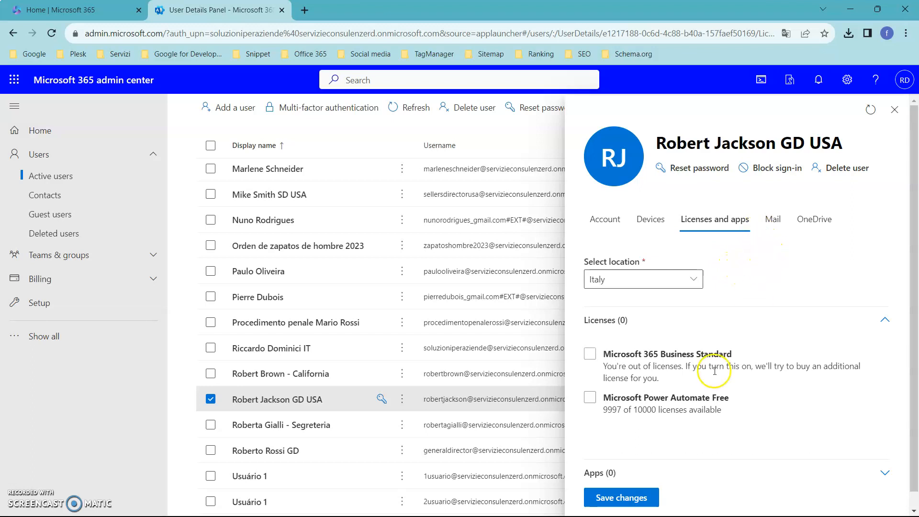
left_click(591, 355)
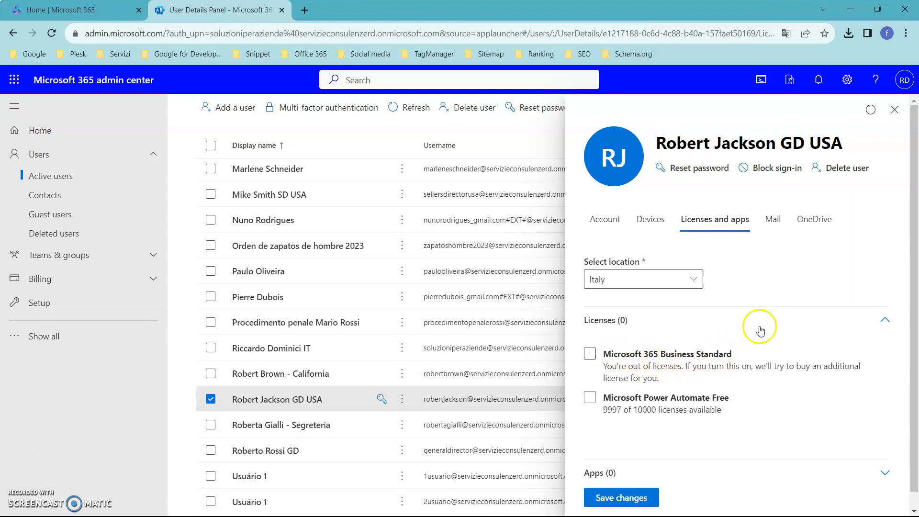
left_click(772, 219)
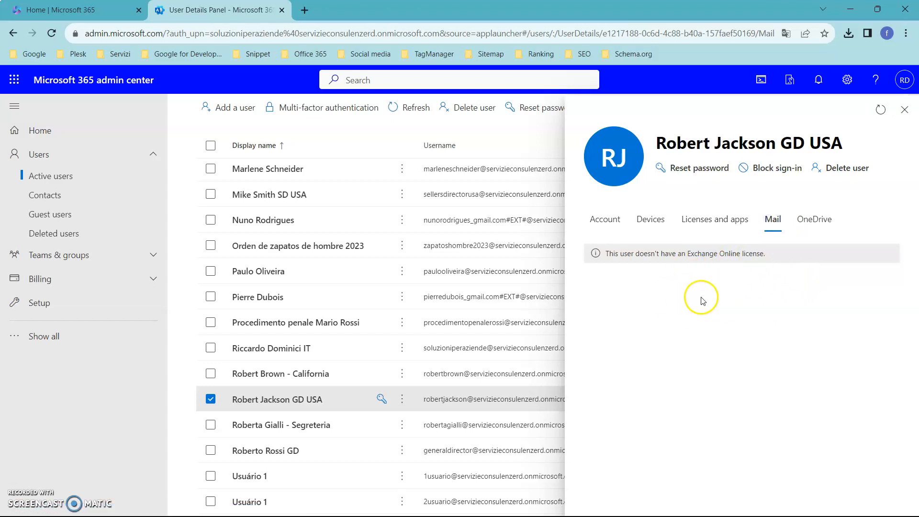
left_click(606, 222)
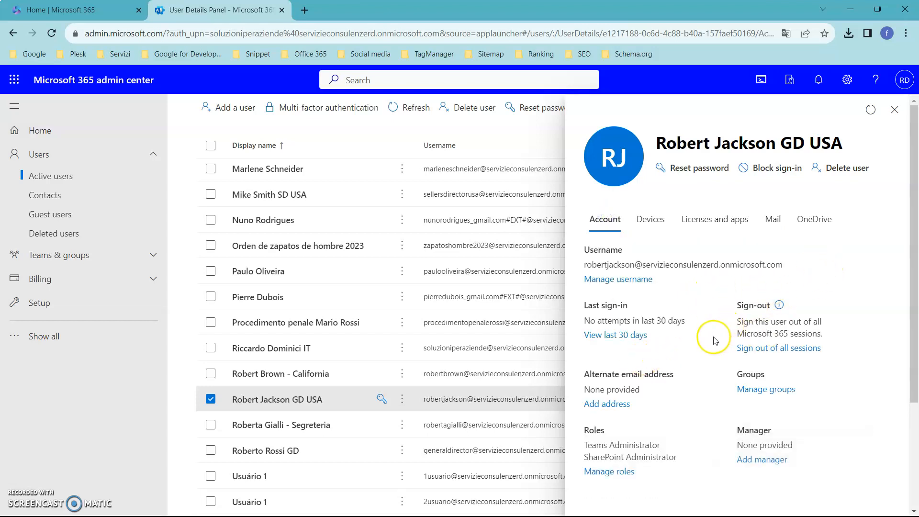
left_click(894, 109)
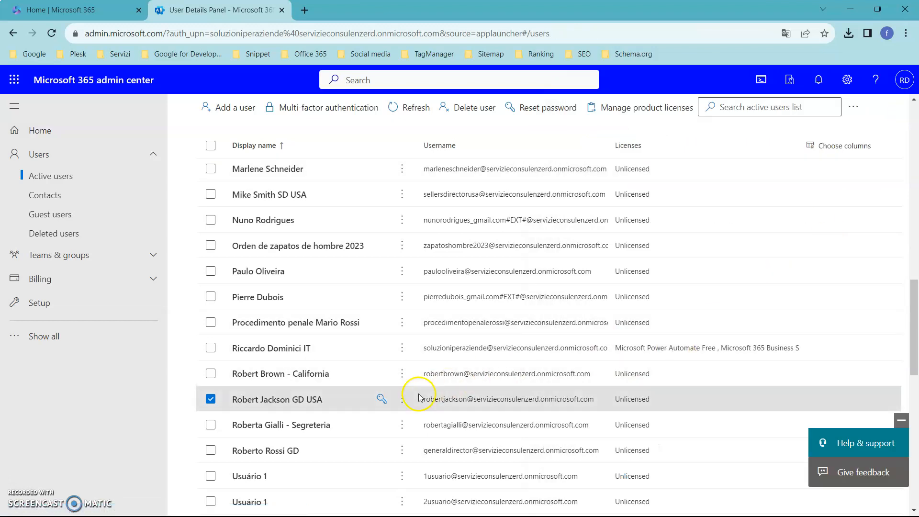
View the management actions available for the new user and return to the admin center home page
left_click(403, 401)
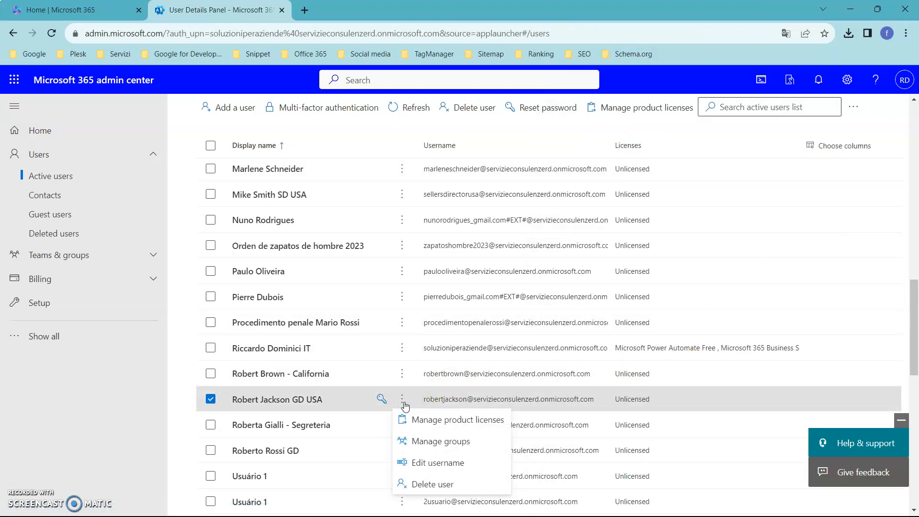
left_click(469, 425)
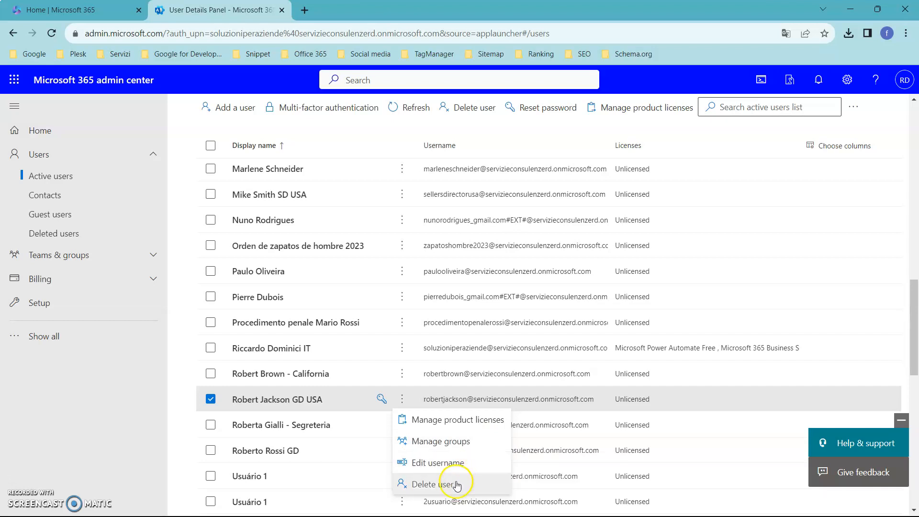
left_click(102, 390)
left_click(56, 130)
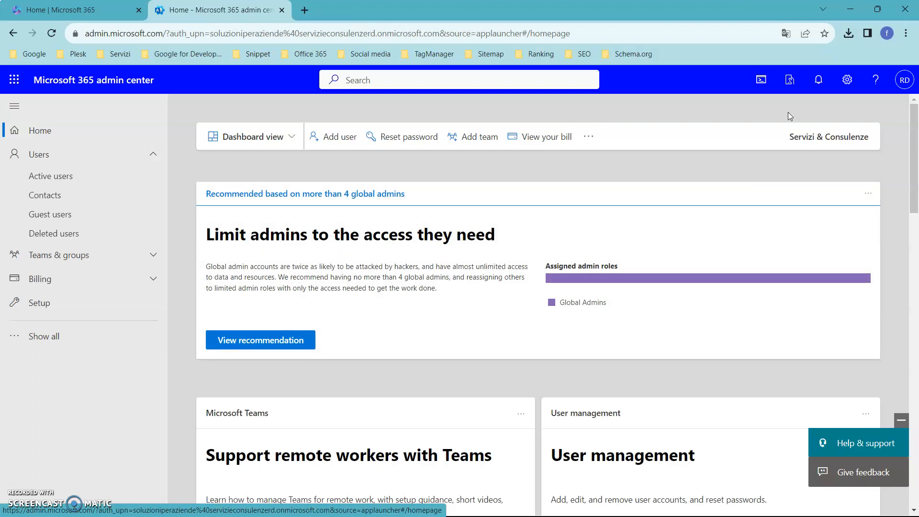
left_click(538, 109)
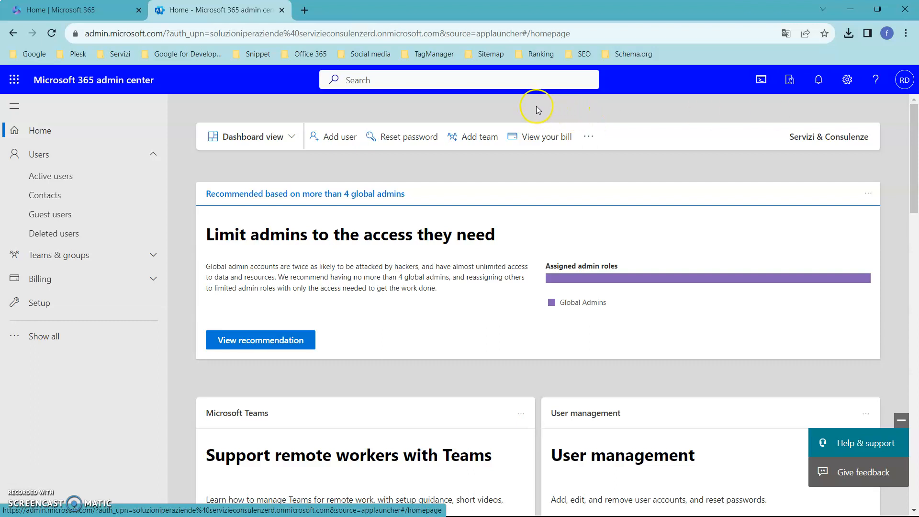